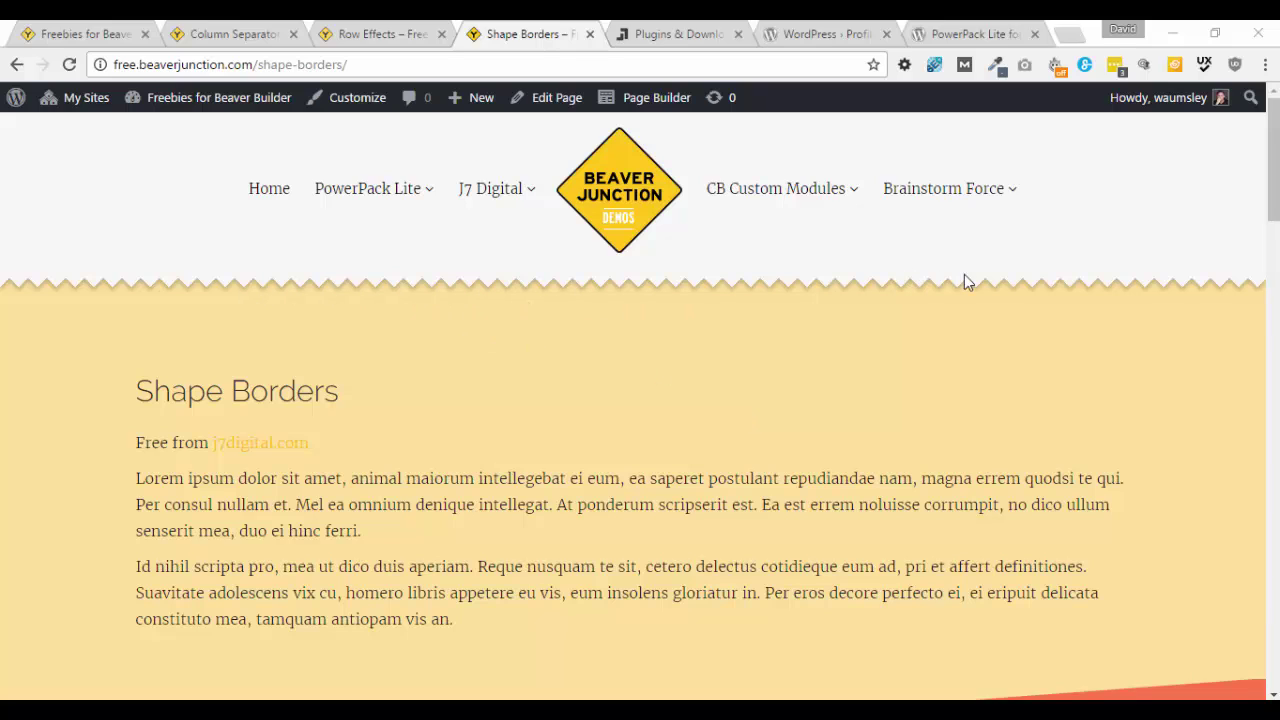
Examine the row border shapes down the Shape Borders demo page and the list of J7 Digital demos
left_click_drag(1275, 198, 1276, 295)
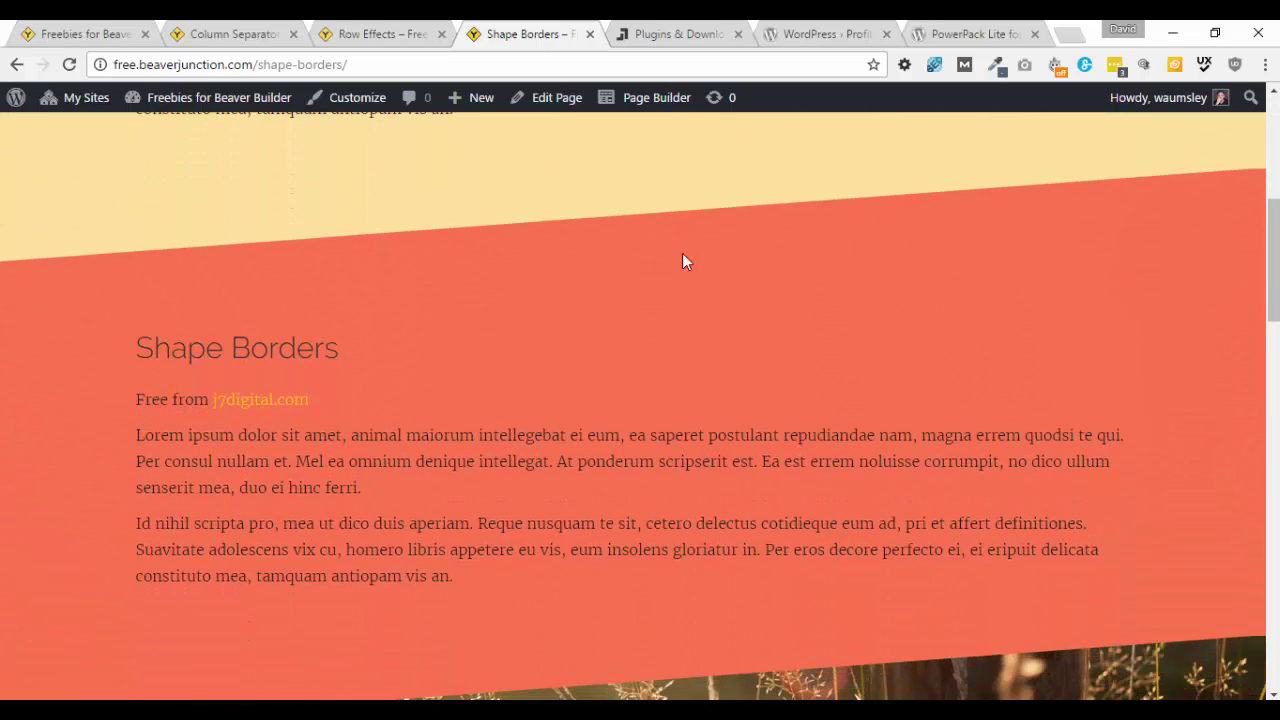
scroll(834, 360, "down", 6)
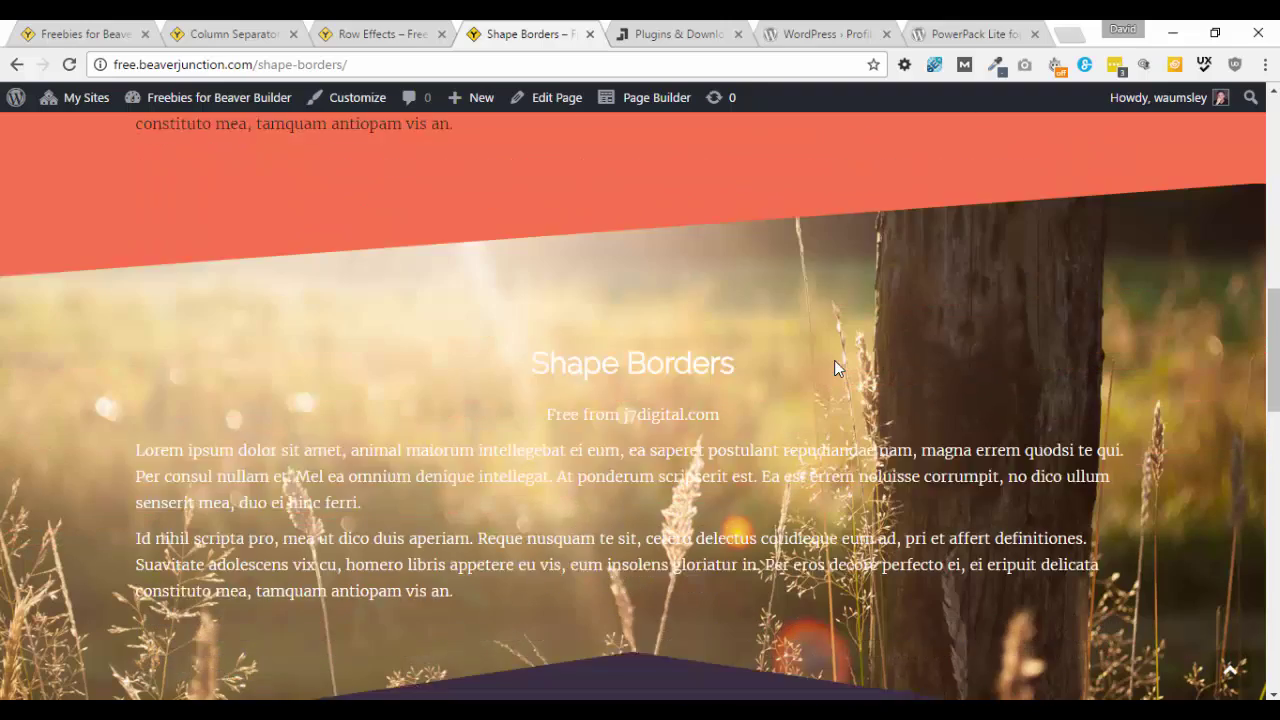
scroll(788, 450, "down", 5)
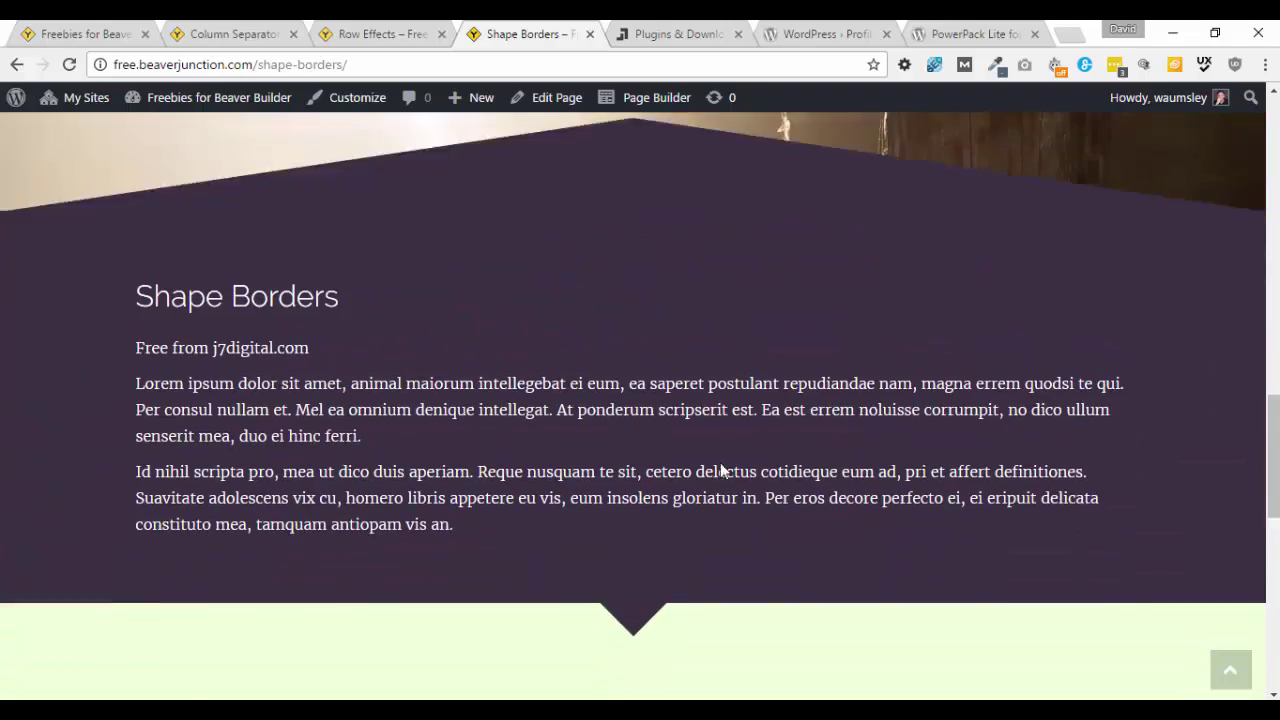
scroll(805, 474, "down", 6)
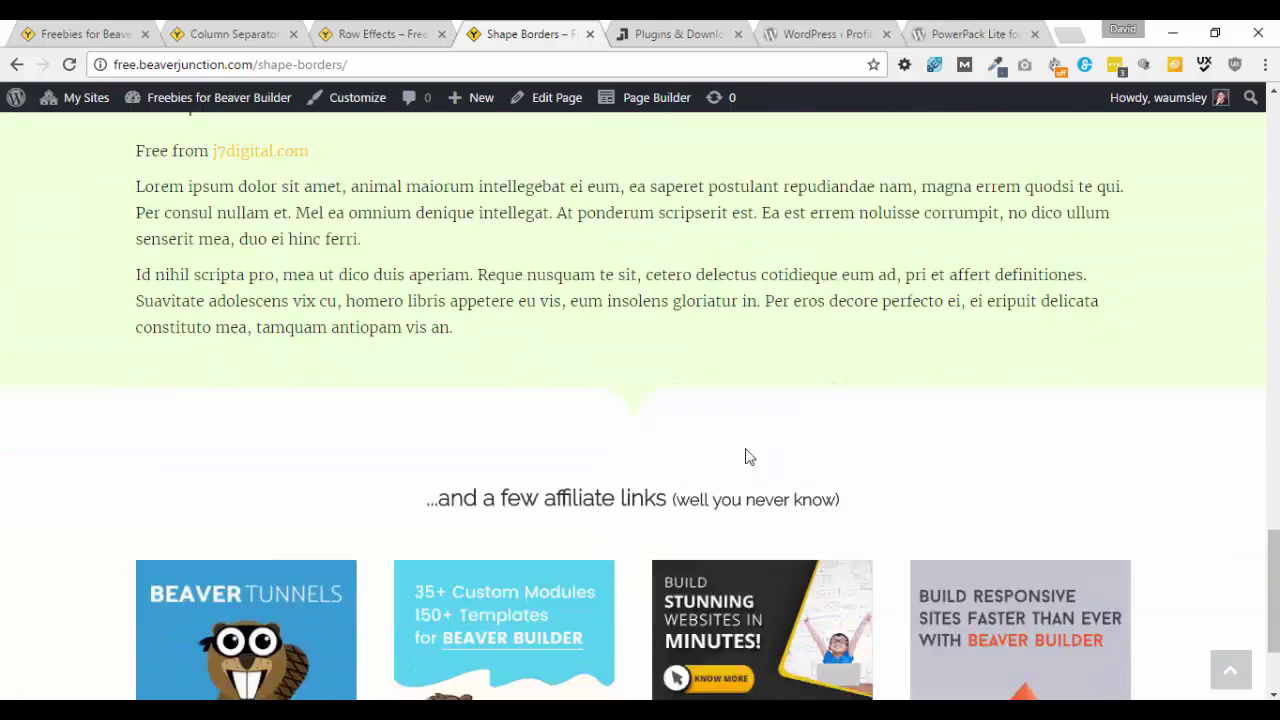
scroll(990, 368, "up", 6)
scroll(1015, 408, "up", 15)
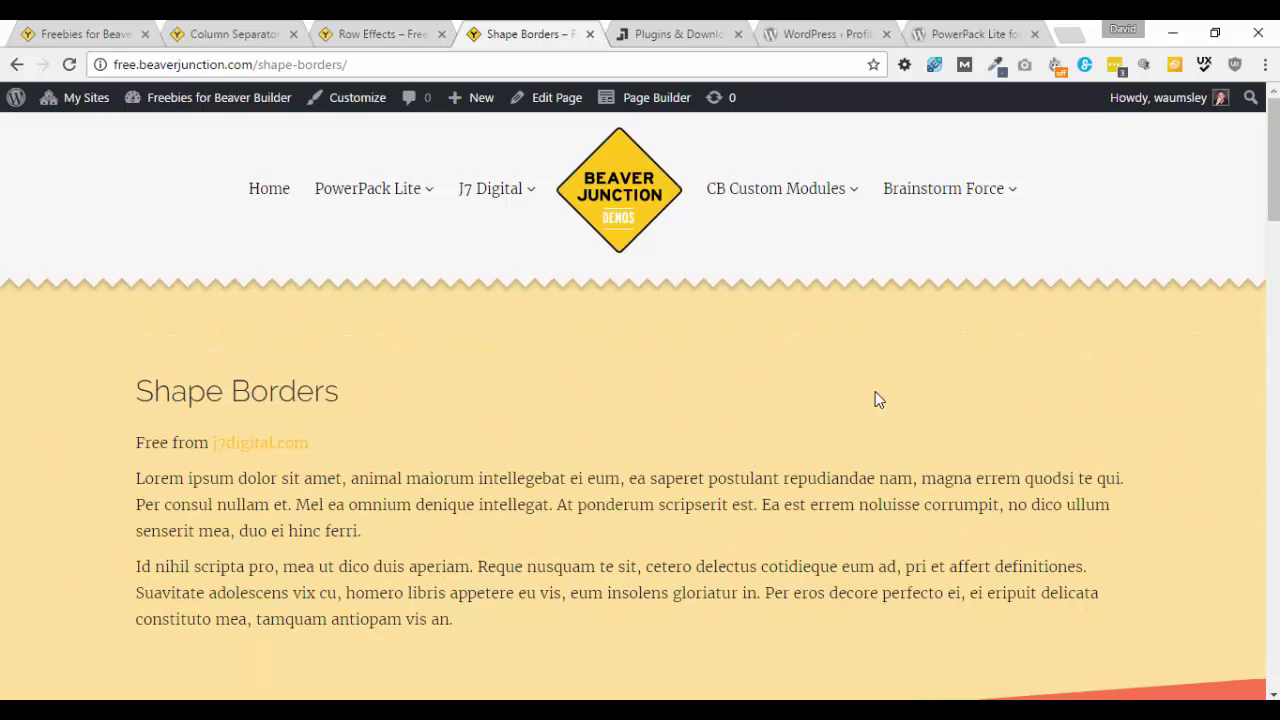
mouse_move(486, 194)
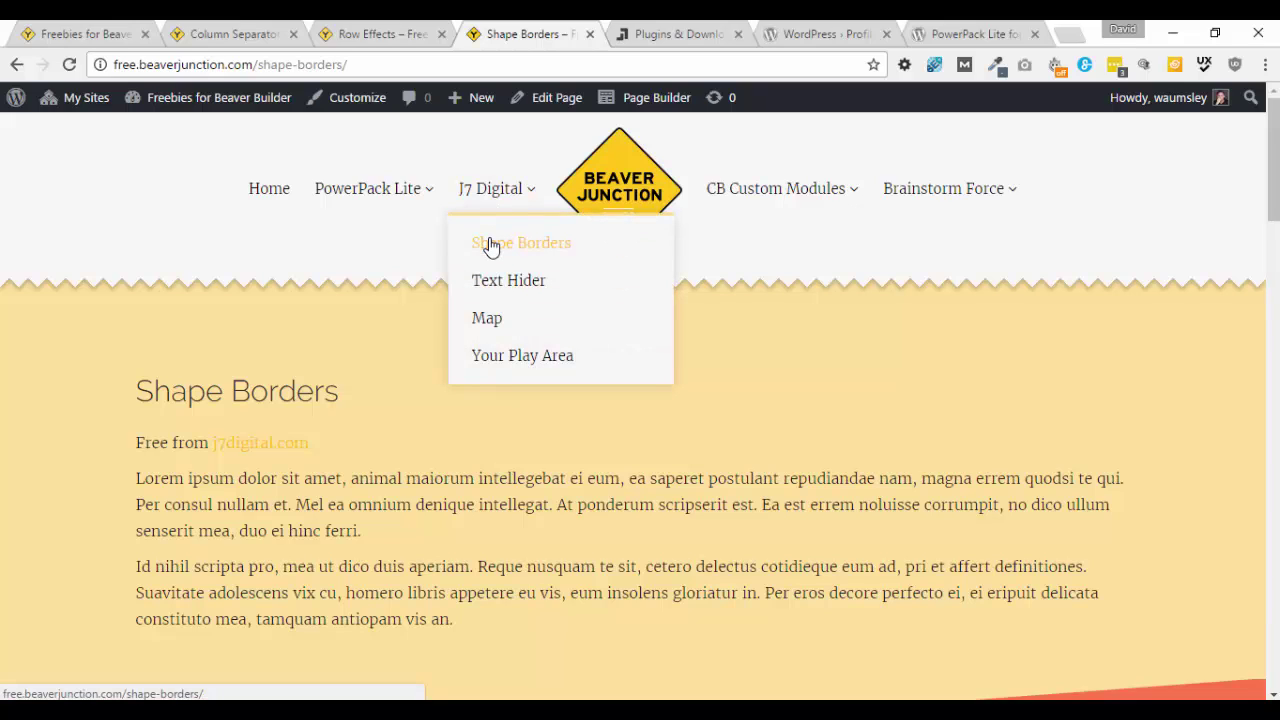
Review the Beaver Builder modules on the J7 Digital plugins and downloads page, including the Shape Borders module
left_click(674, 35)
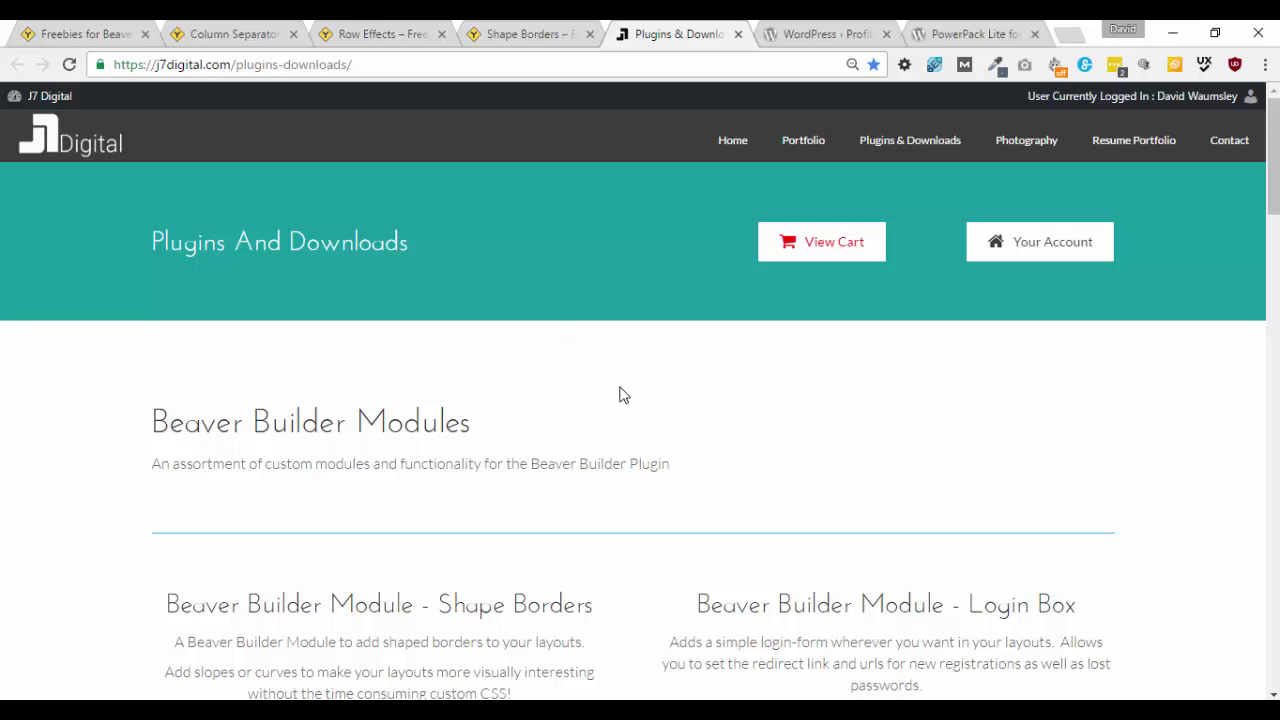
scroll(620, 394, "down", 5)
scroll(597, 405, "up", 2)
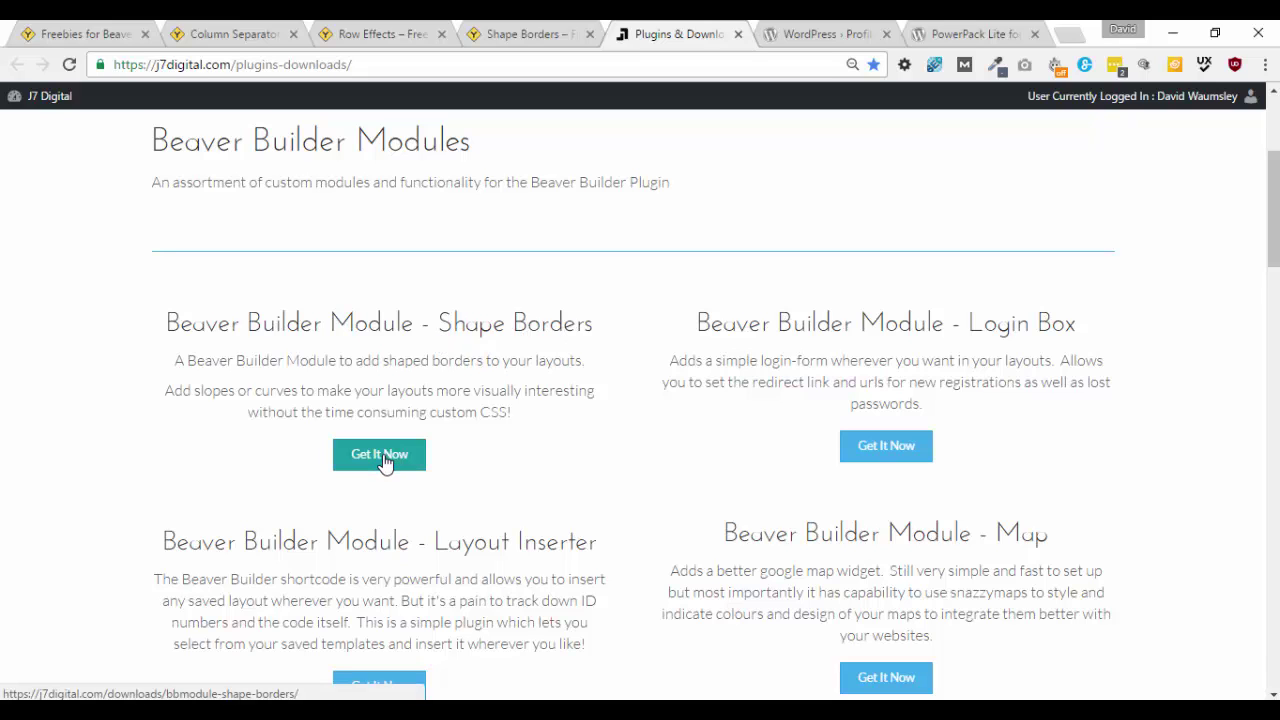
scroll(586, 463, "up", 3)
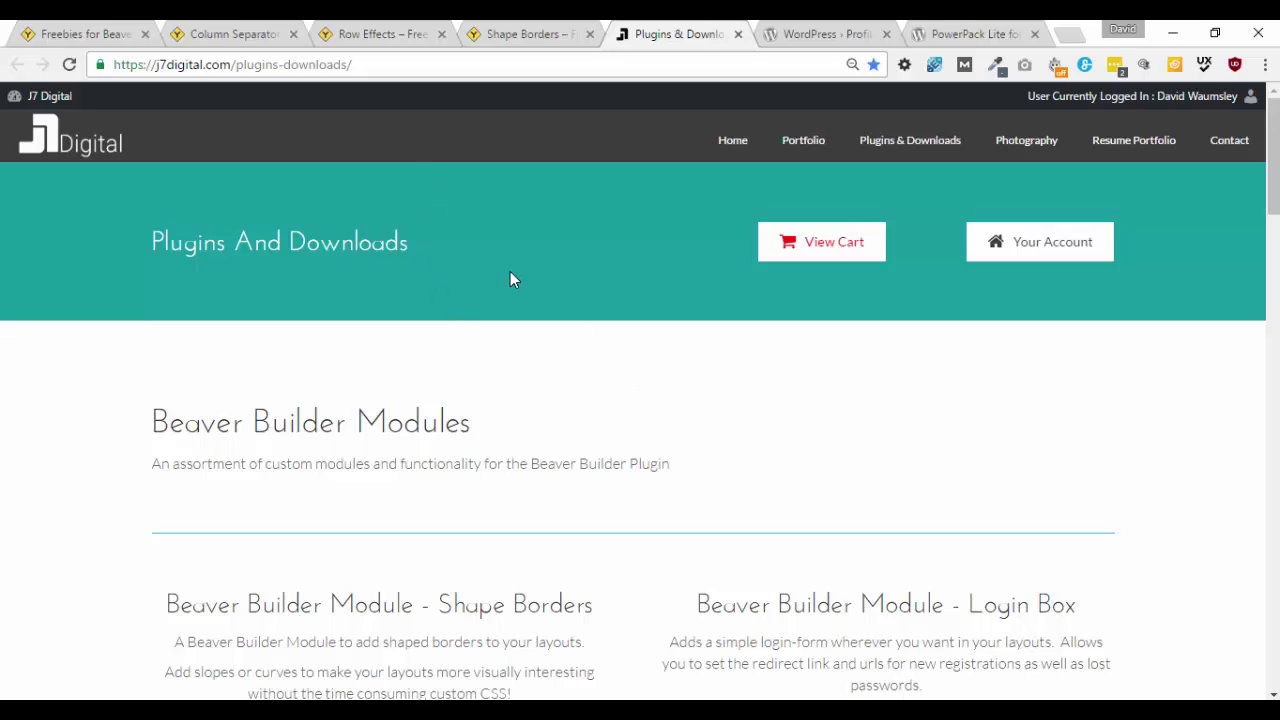
Look over the PowerPack Lite demo list on the Row Effects page and the plugin's WordPress.org page
left_click(353, 36)
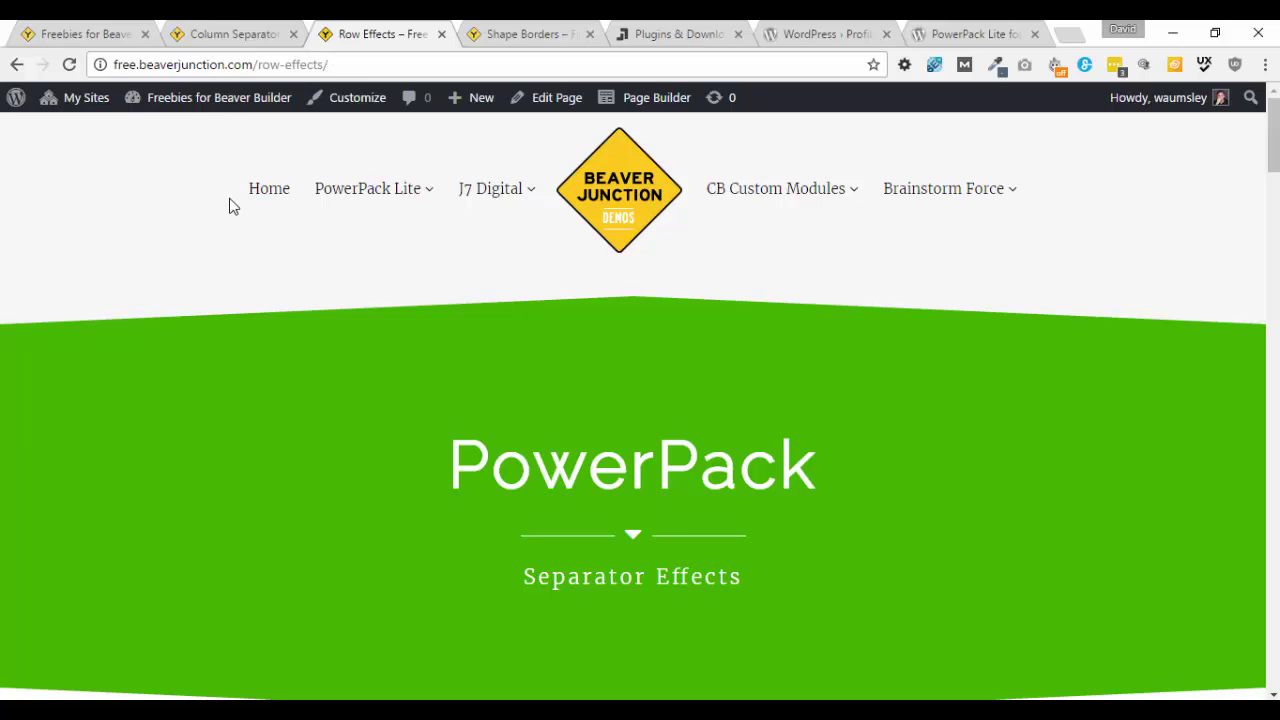
mouse_move(380, 206)
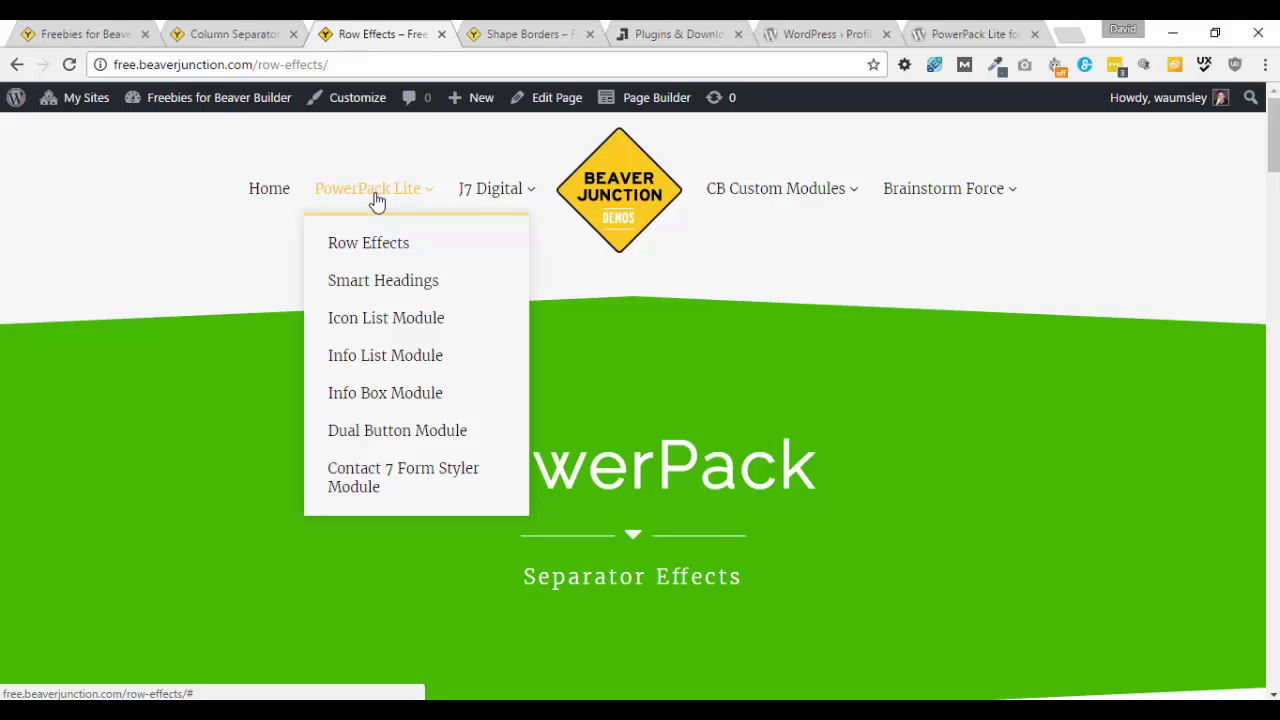
left_click(969, 36)
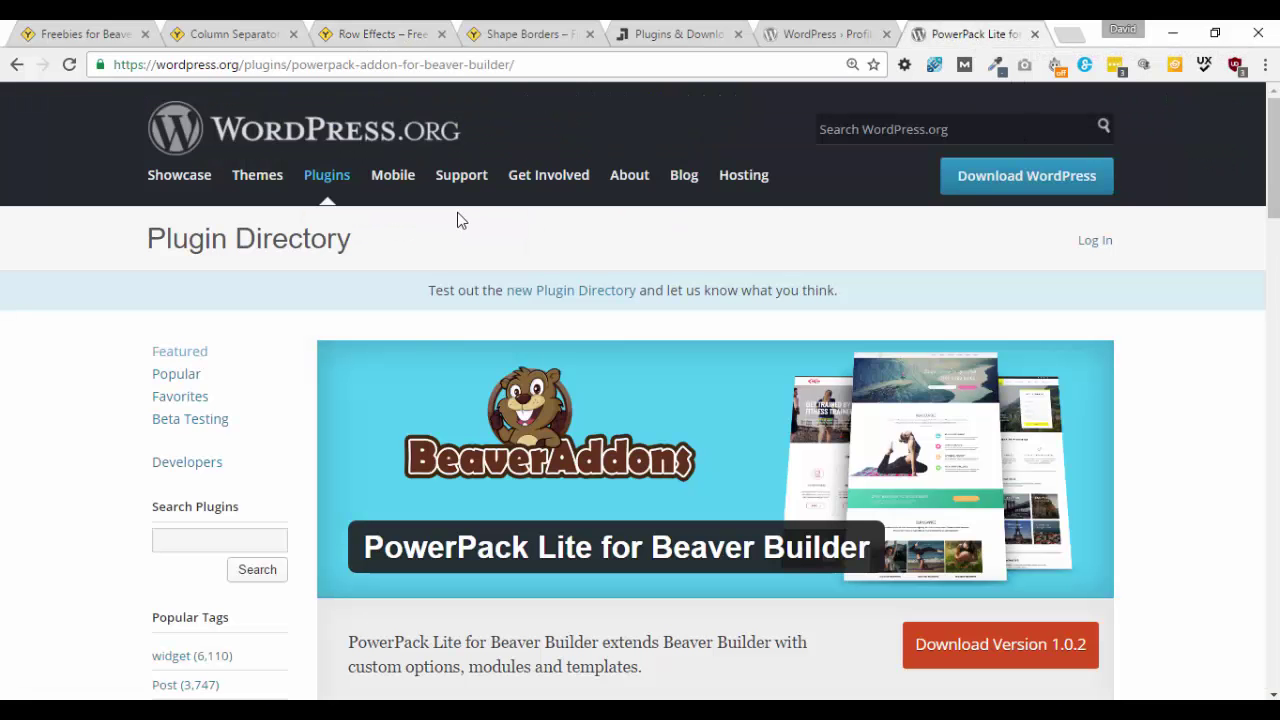
left_click_drag(1276, 155, 1207, 105)
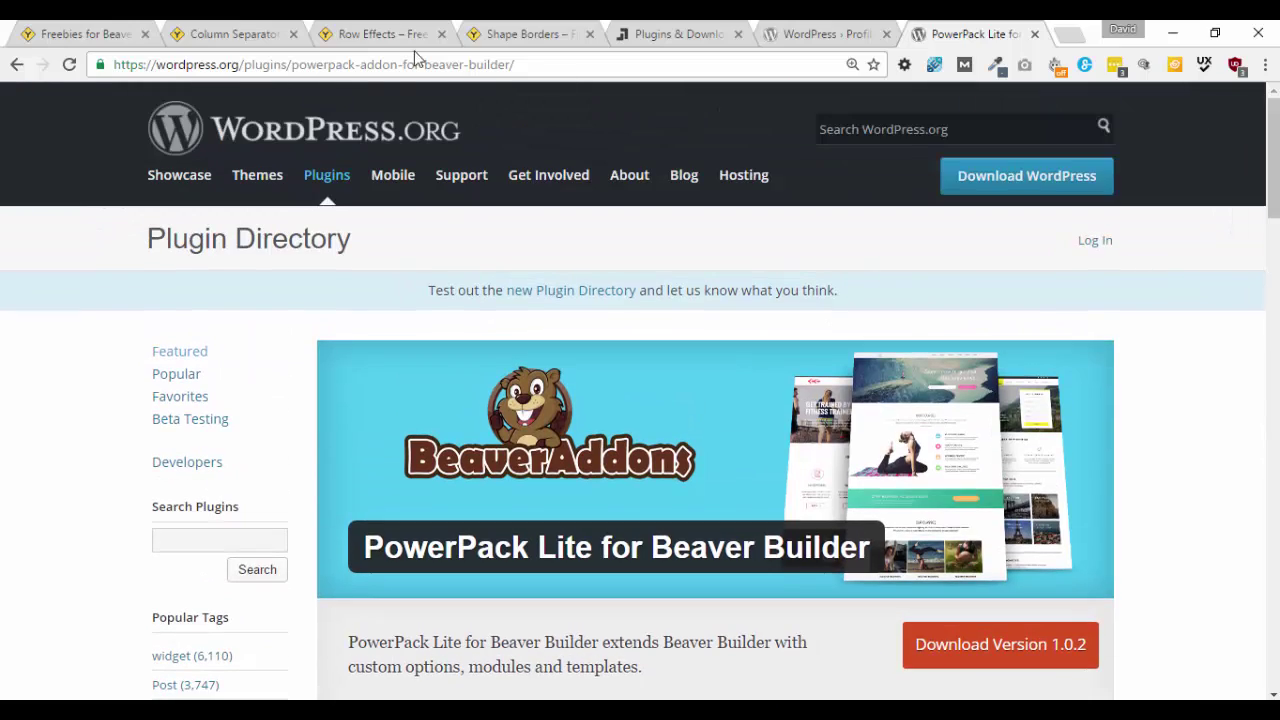
Examine the PowerPack row separator effects down the Row Effects demo page
left_click(365, 34)
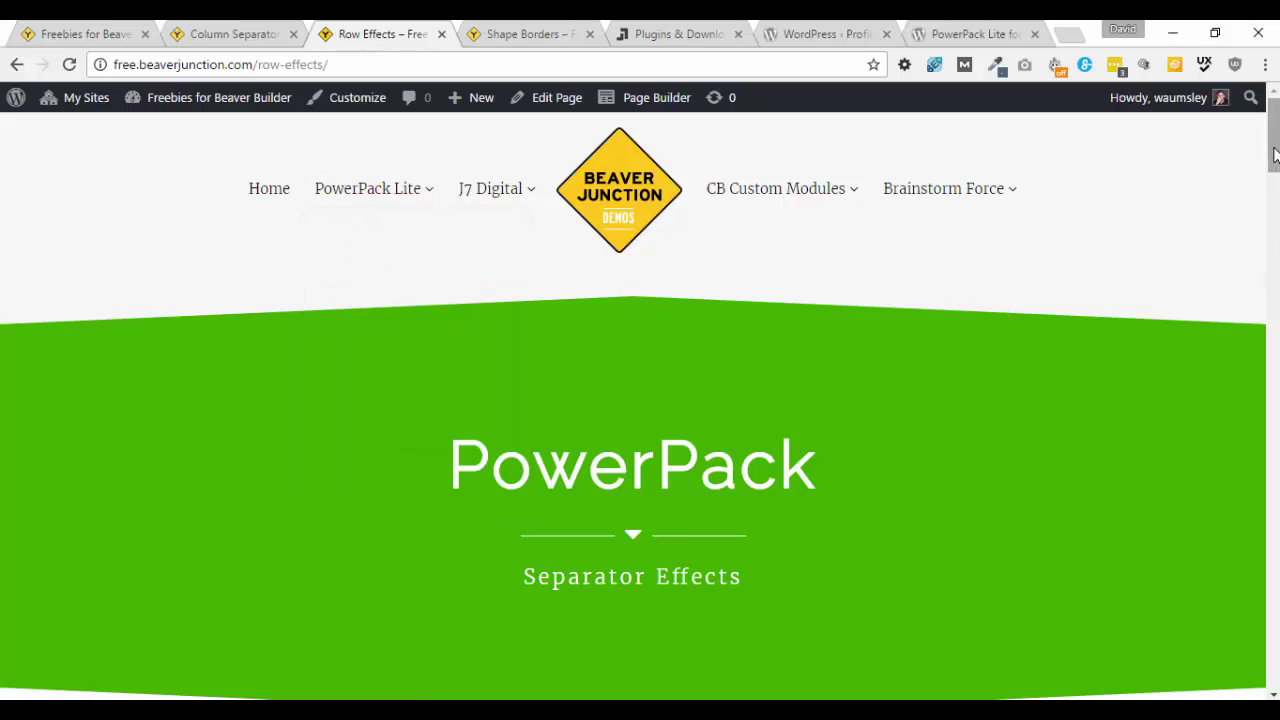
left_click_drag(1268, 114, 1268, 475)
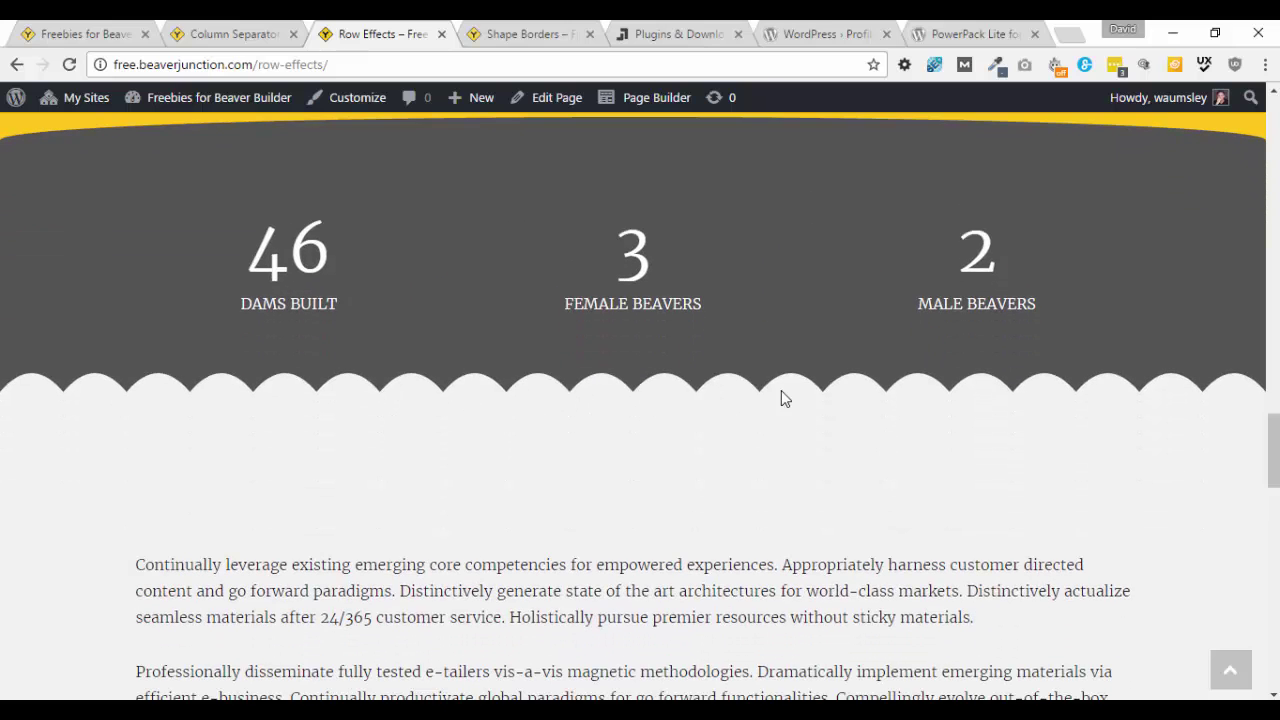
left_click_drag(1272, 455, 1220, 132)
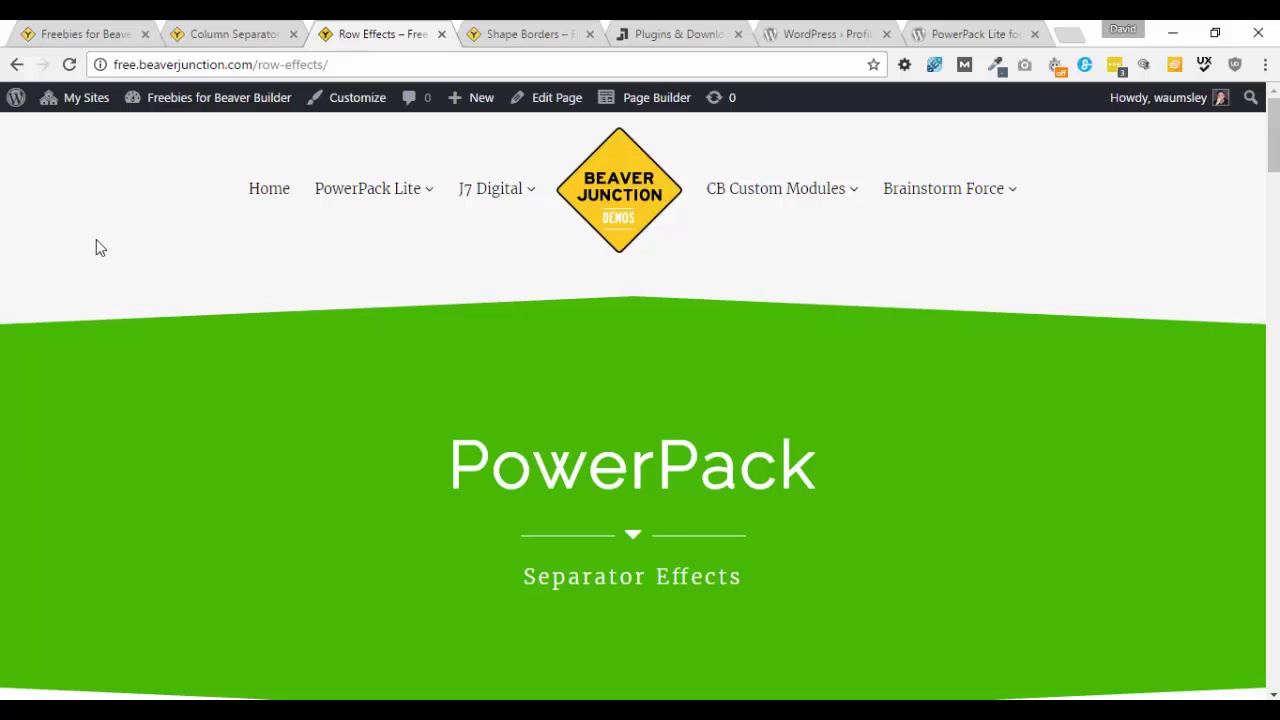
Examine the column separator styles on the Column Separators demo page and the list of Brainstorm Force demos
left_click(212, 34)
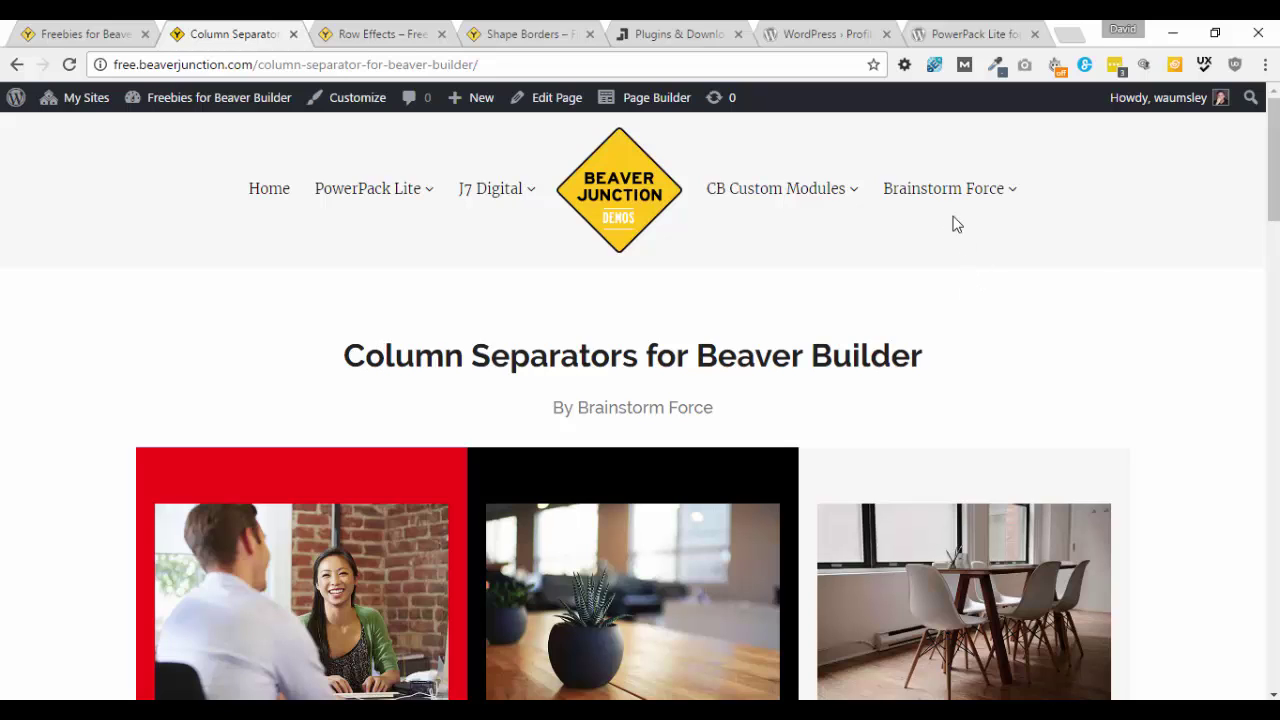
mouse_move(946, 191)
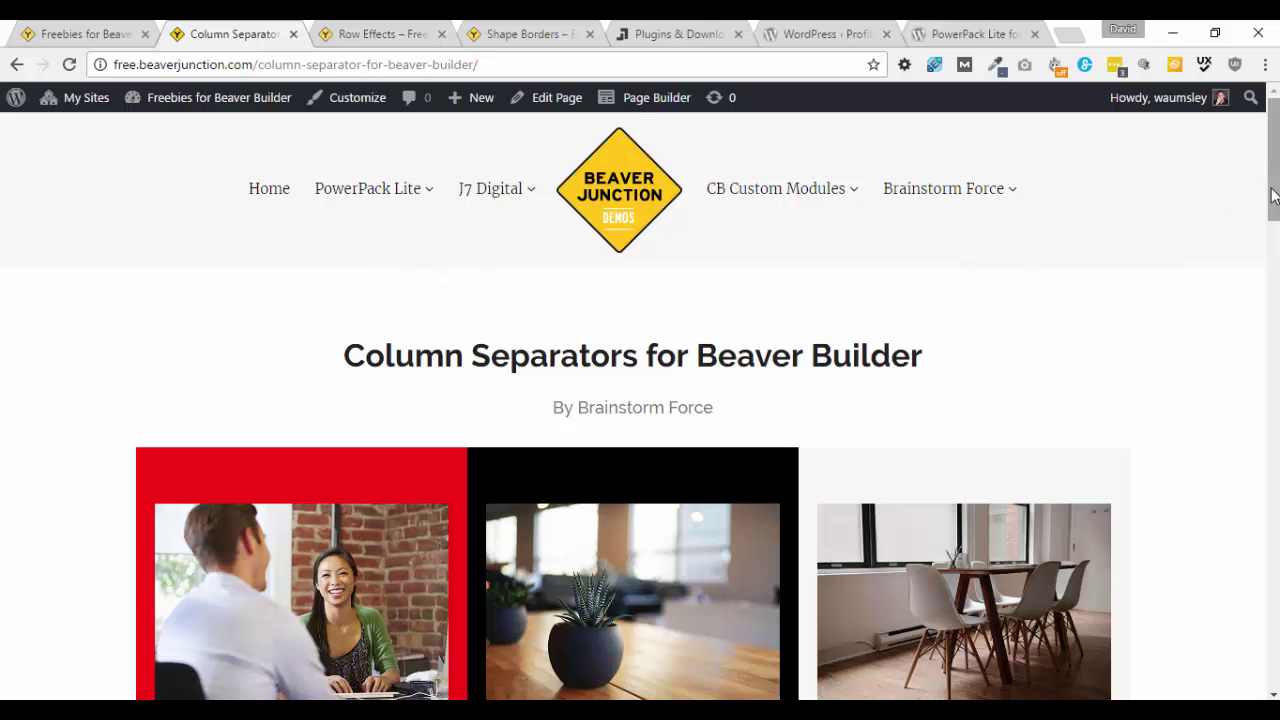
left_click_drag(1273, 195, 1150, 445)
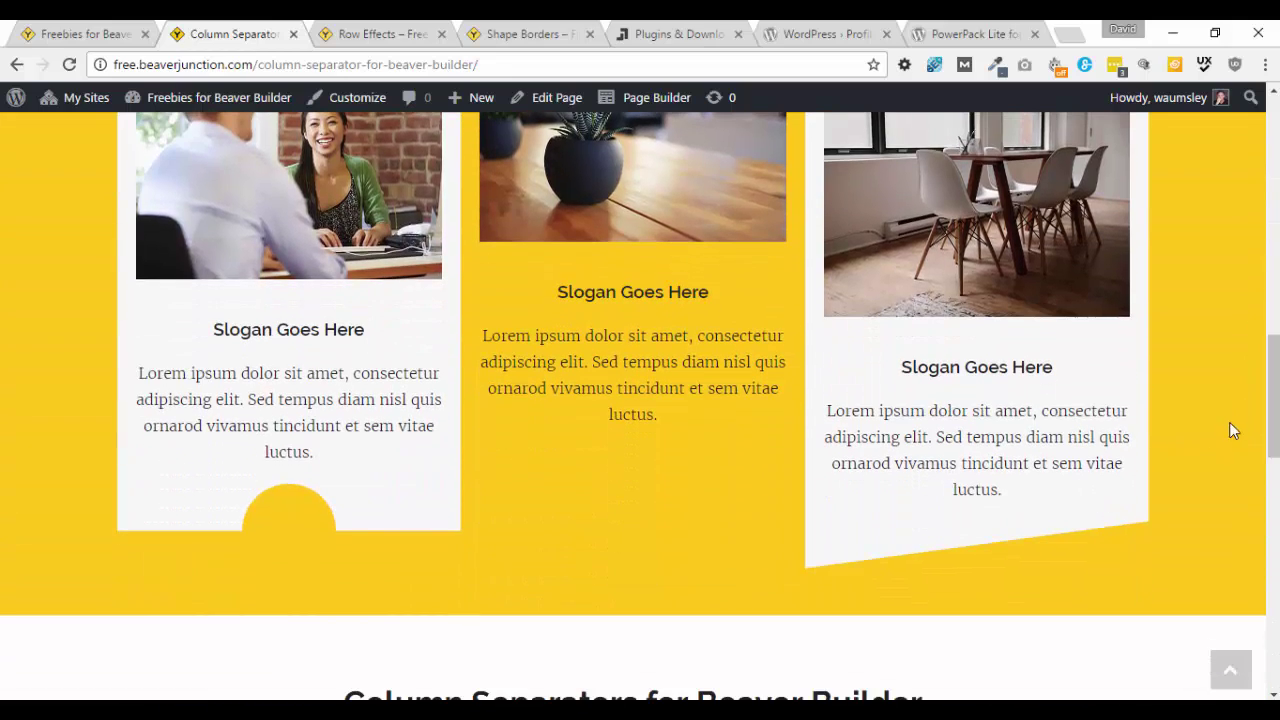
scroll(1258, 410, "down", 8)
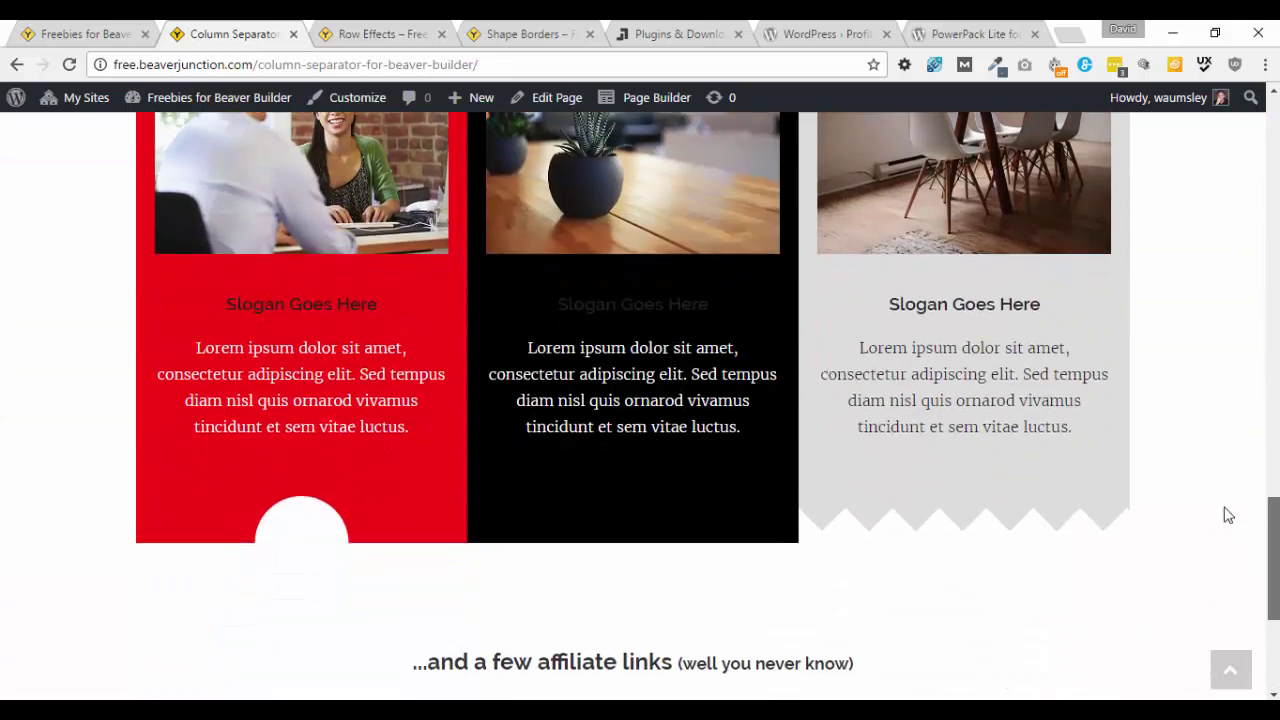
scroll(1220, 489, "up", 15)
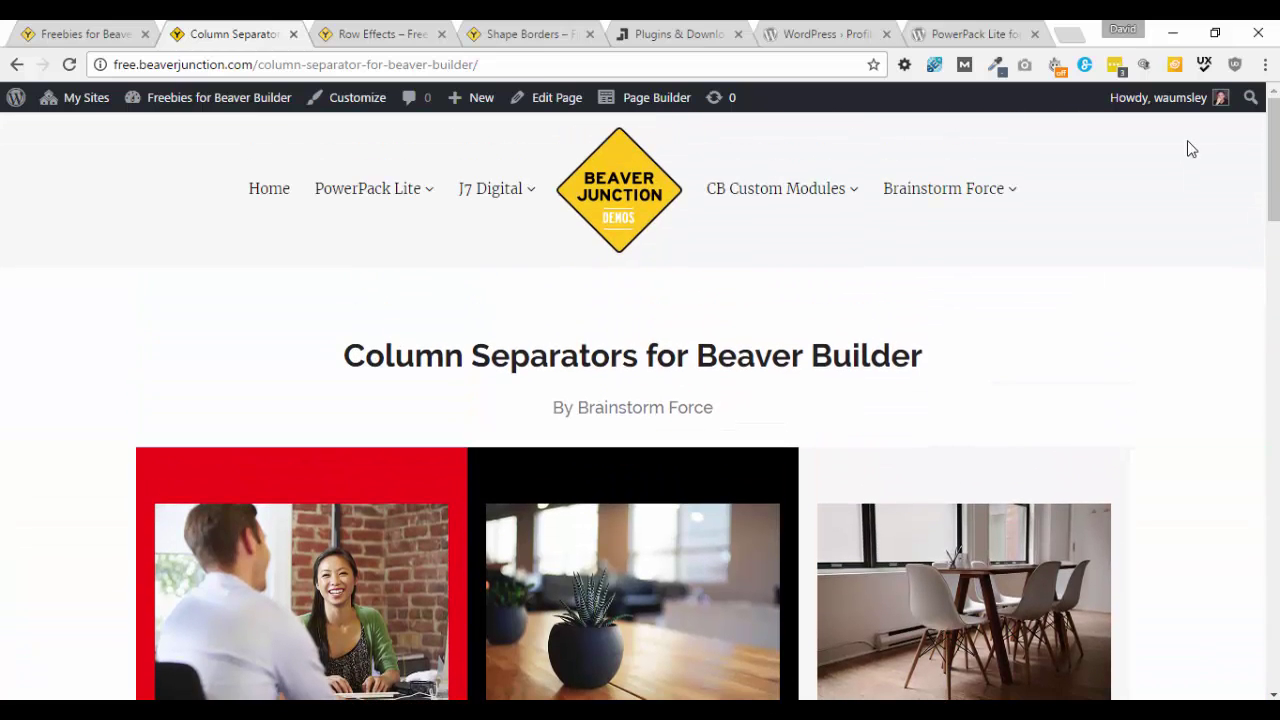
mouse_move(363, 214)
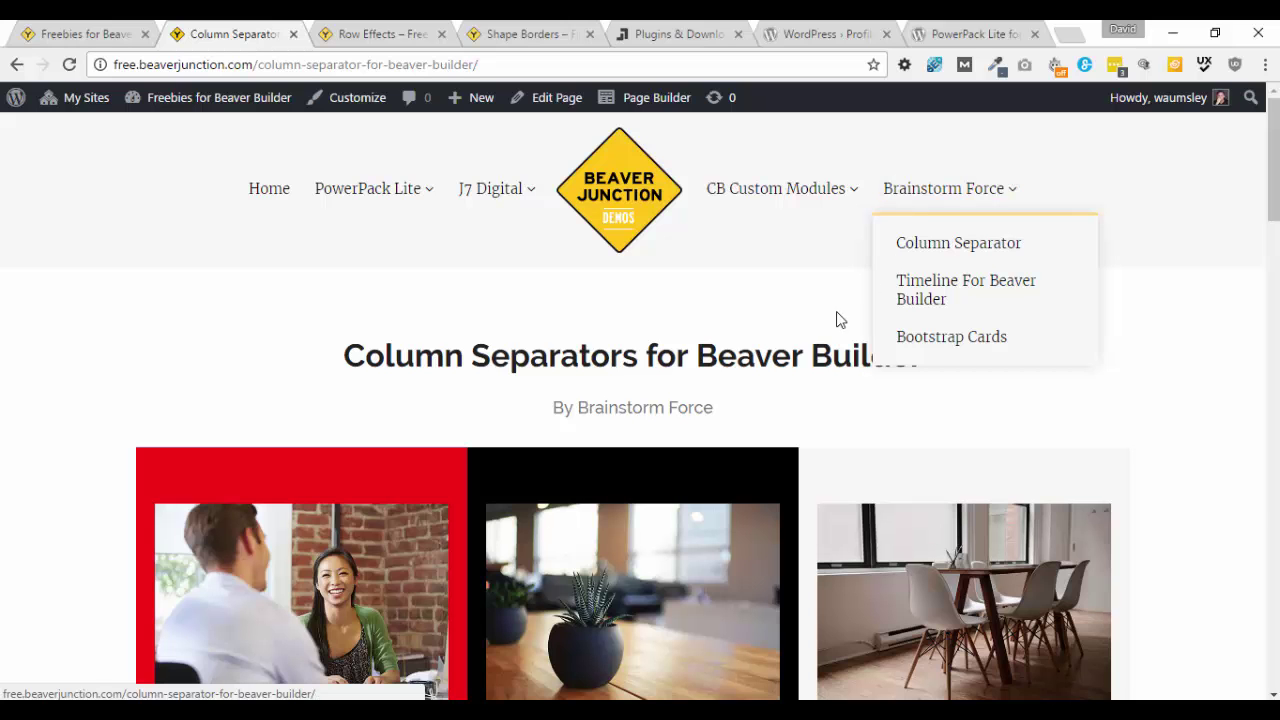
left_click_drag(1272, 200, 1253, 178)
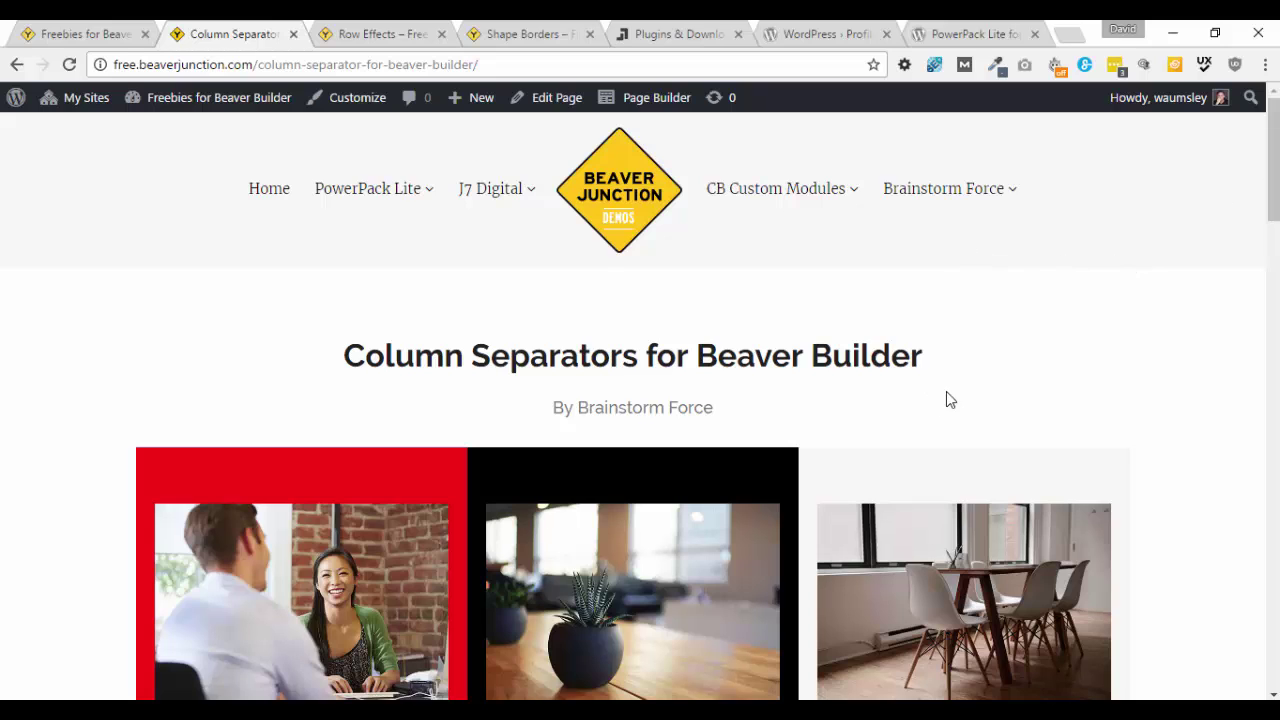
mouse_move(1271, 209)
left_mouse_down()
mouse_move(1270, 232)
mouse_move(1257, 194)
left_mouse_up()
mouse_move(370, 188)
left_click_drag(1272, 240, 1215, 204)
Review the demo site's home page, its addon demo lists and the form for trying the demo
left_click(83, 36)
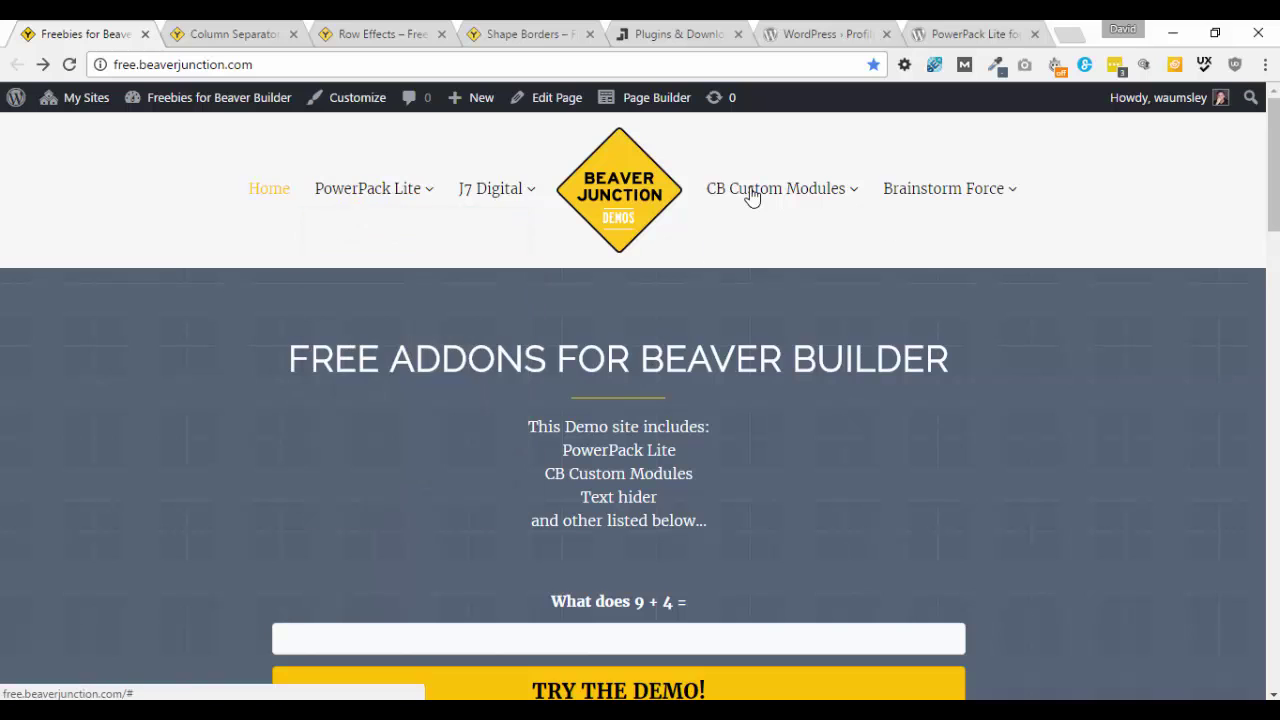
mouse_move(1006, 192)
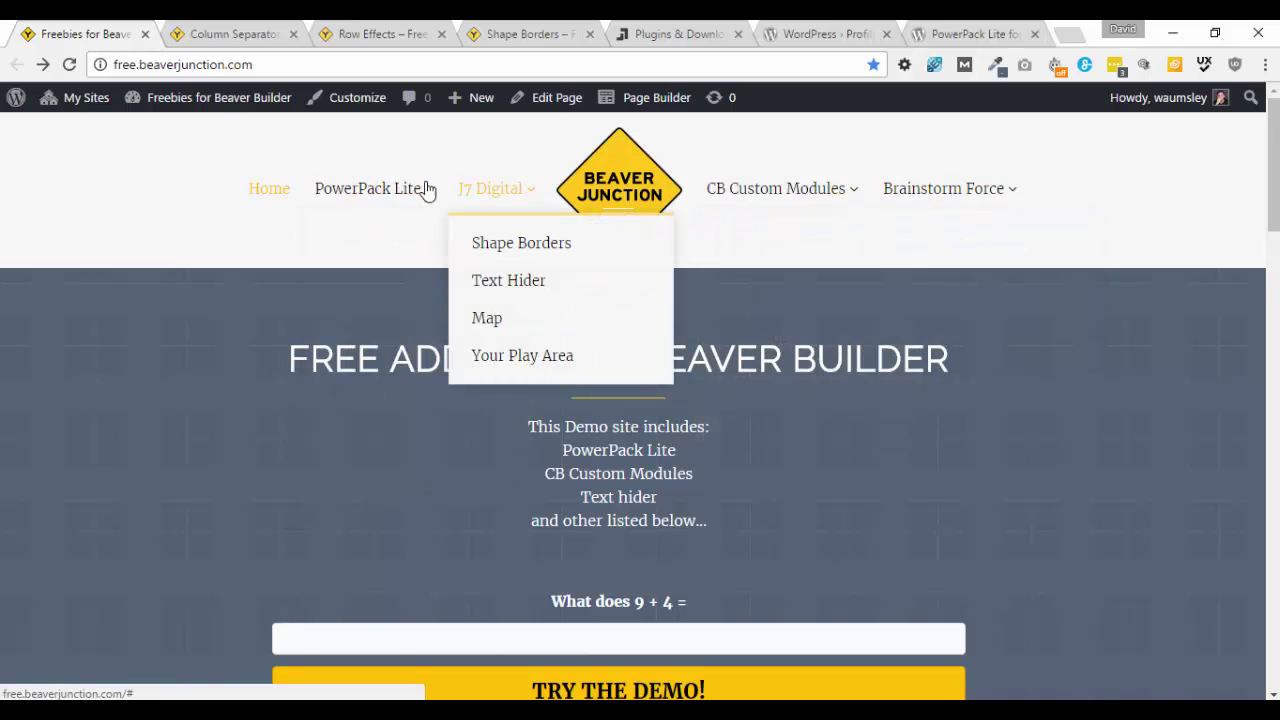
mouse_move(351, 200)
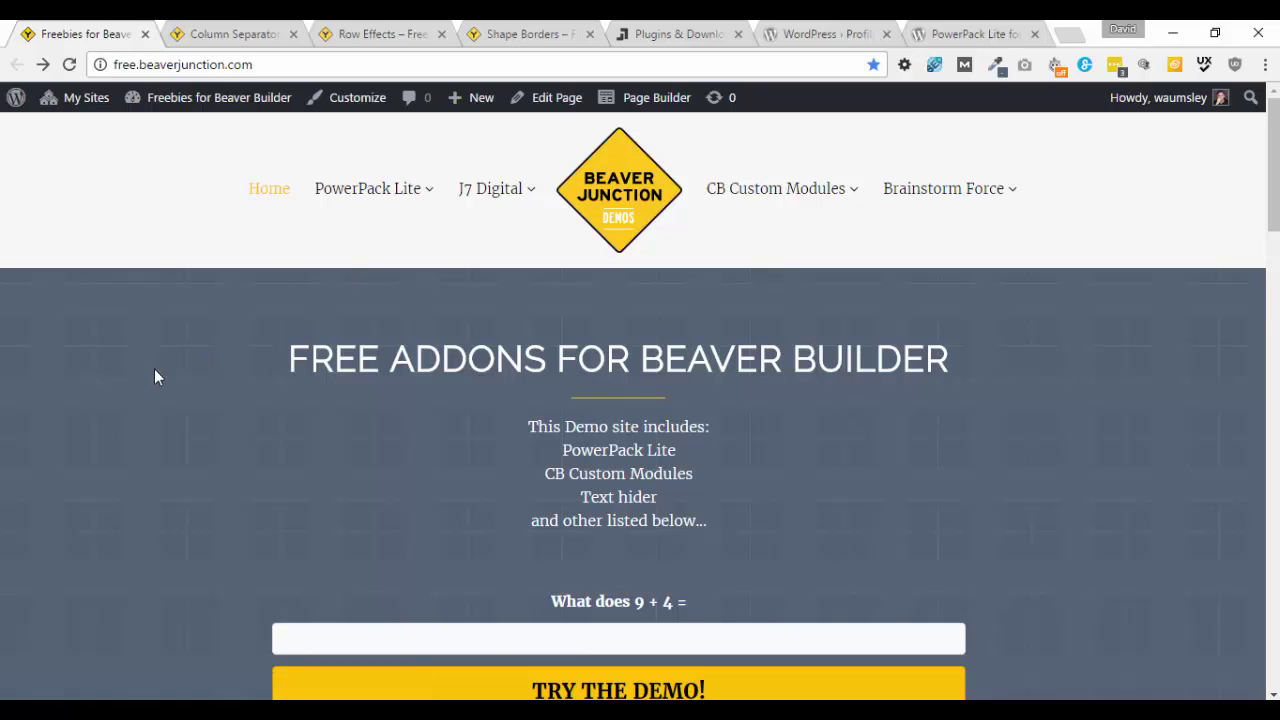
scroll(914, 307, "down", 1)
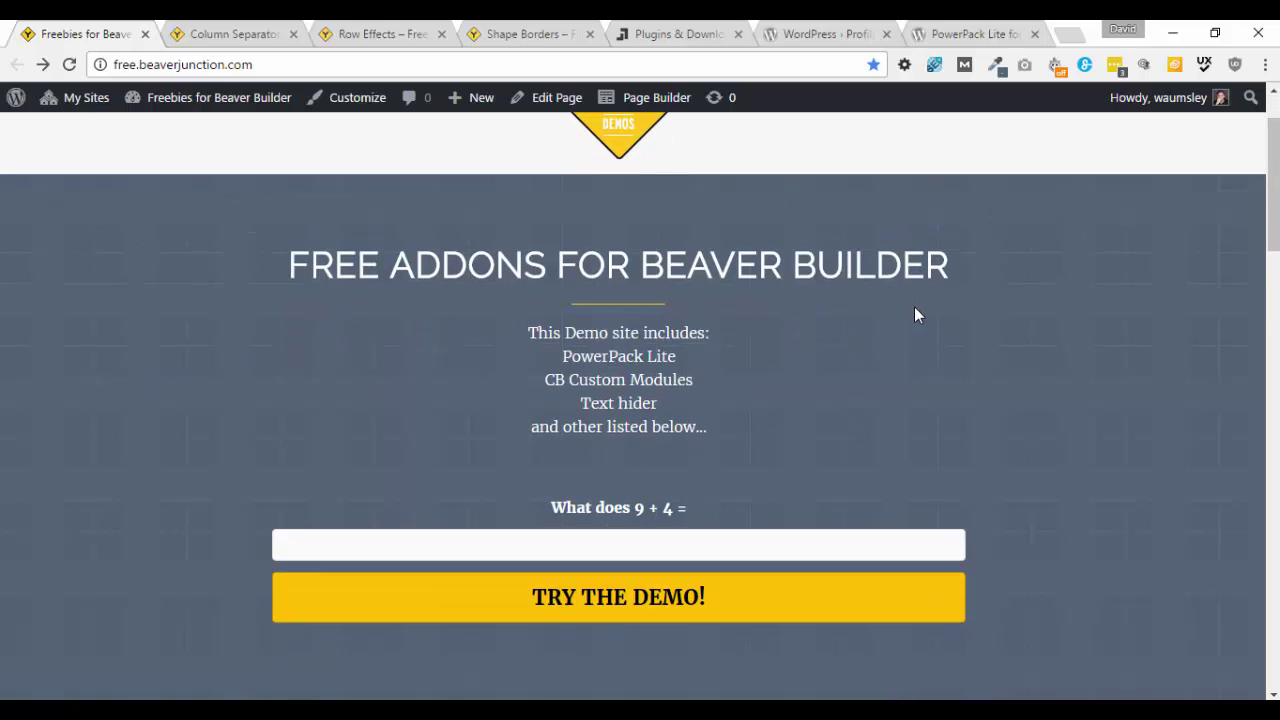
left_click(442, 543)
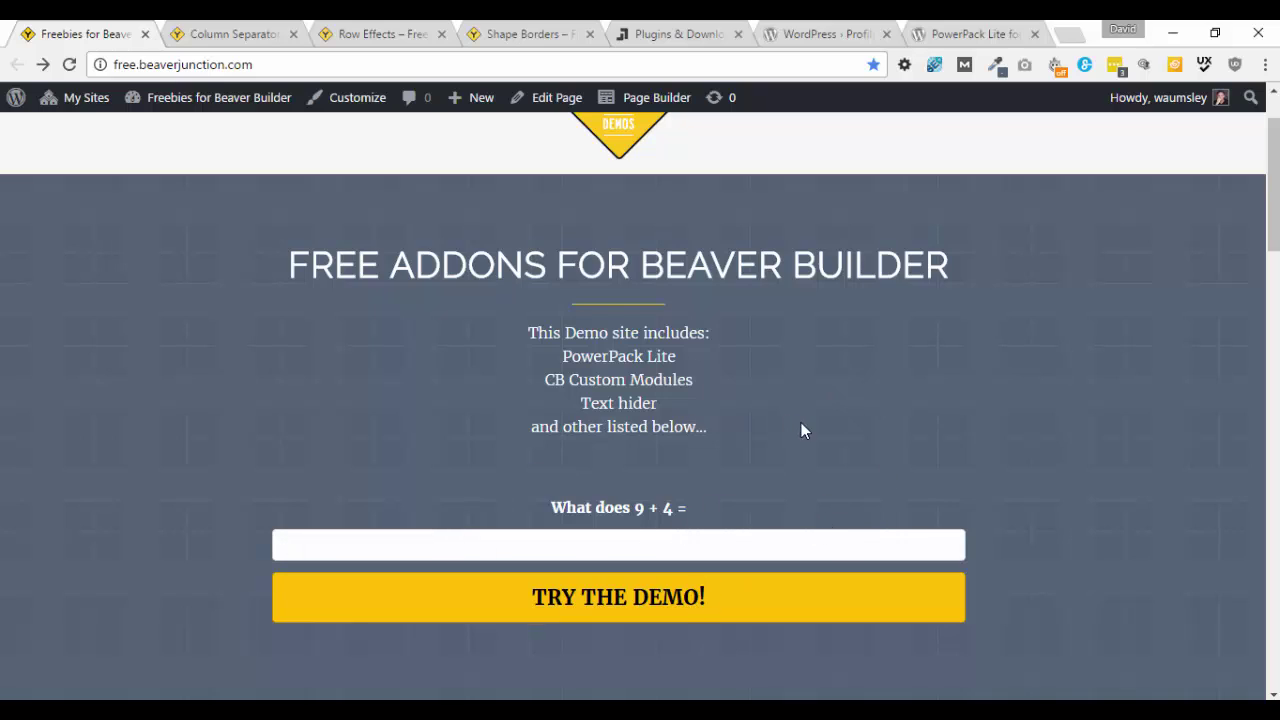
scroll(826, 440, "up", 1)
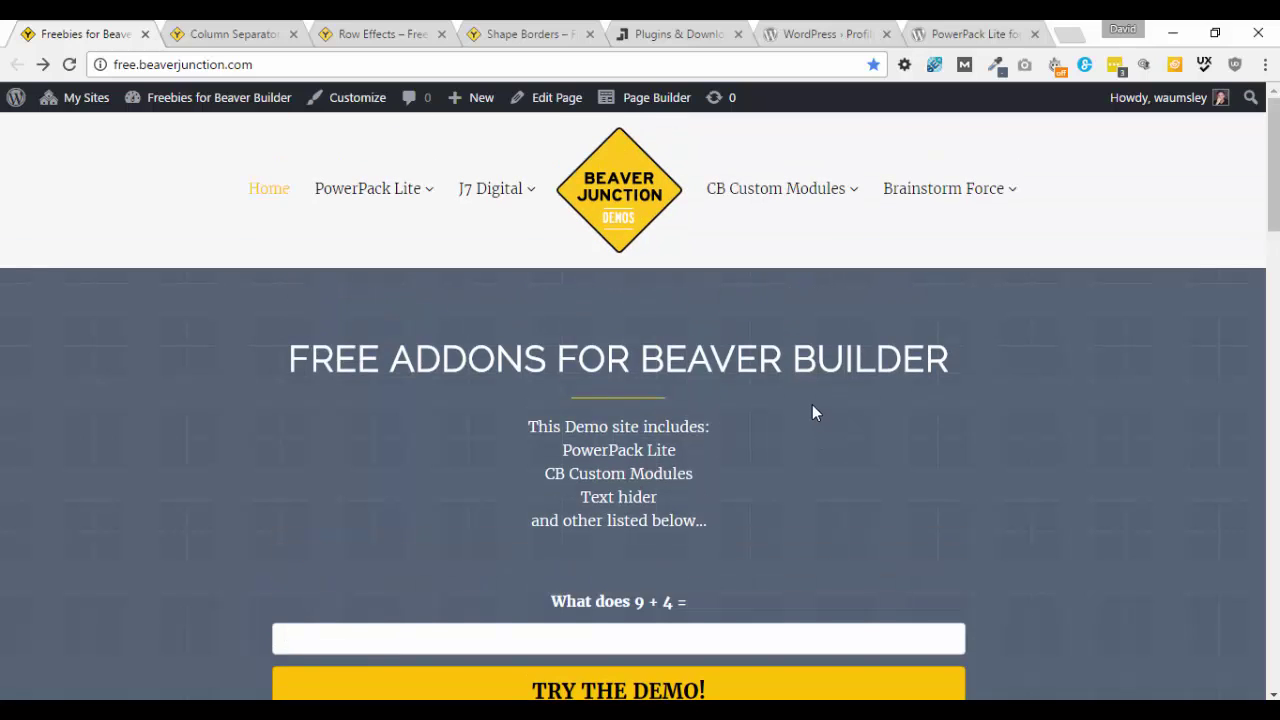
mouse_move(792, 203)
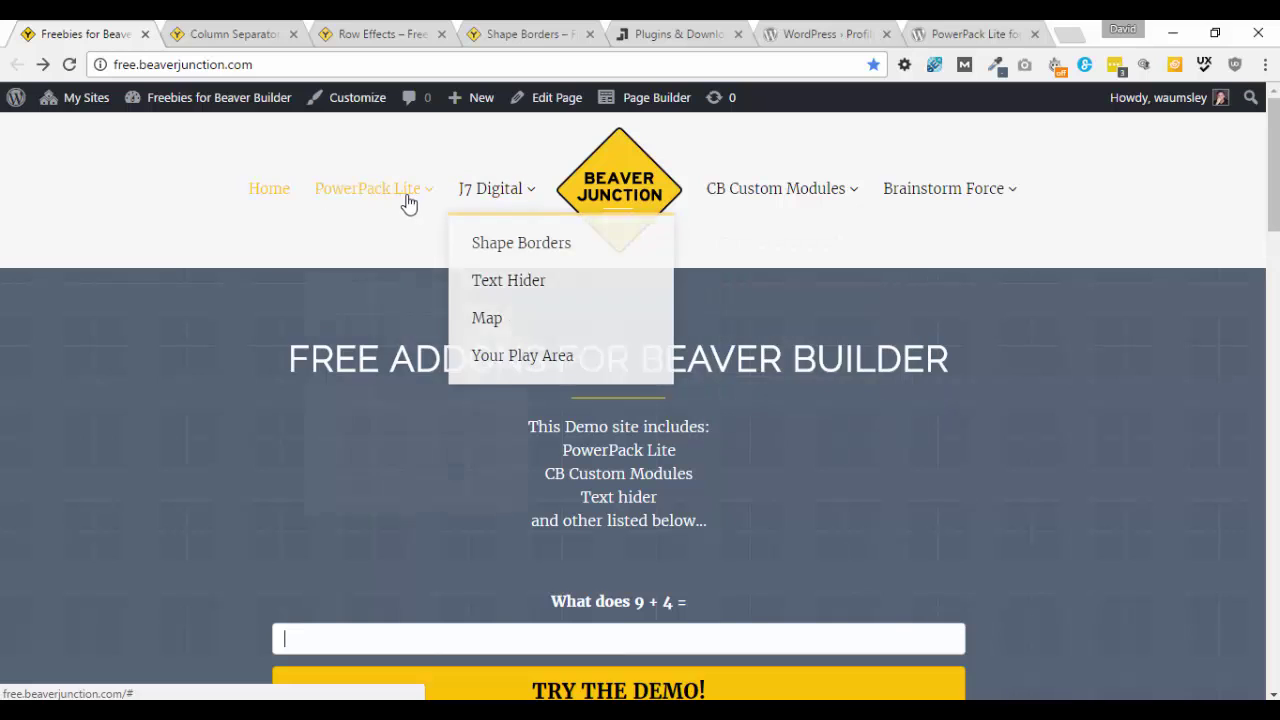
mouse_move(398, 203)
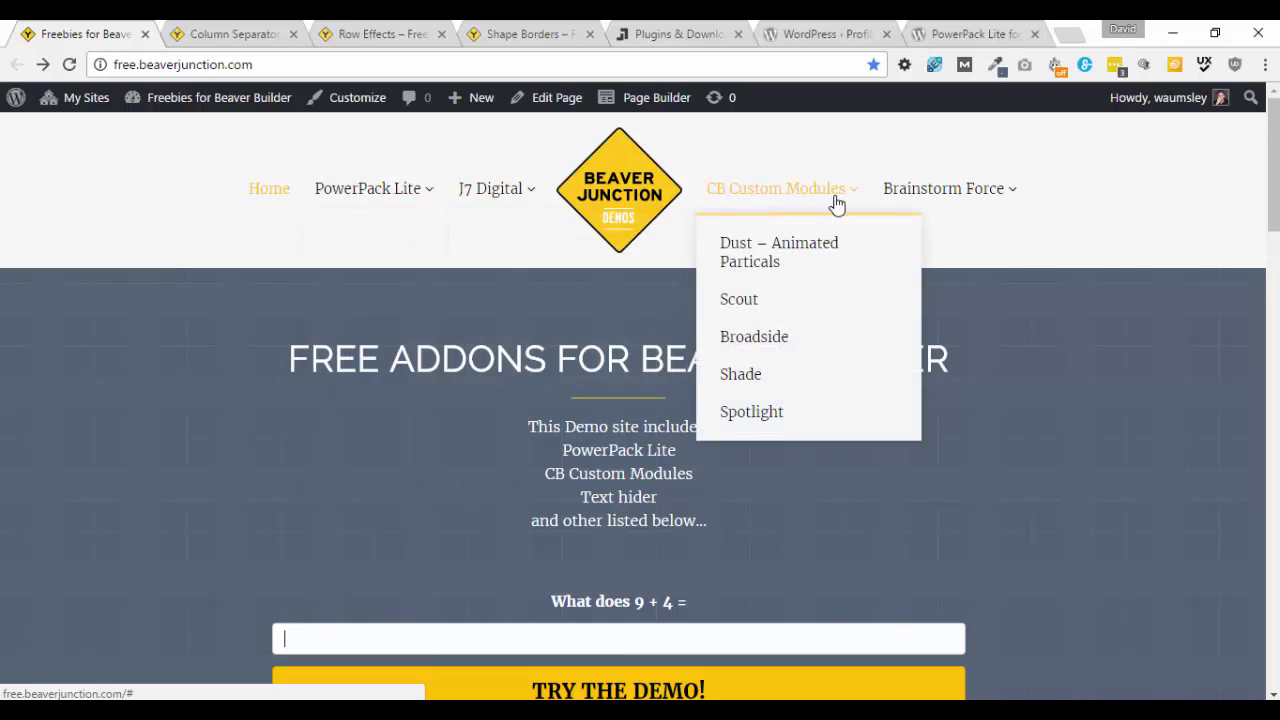
mouse_move(897, 203)
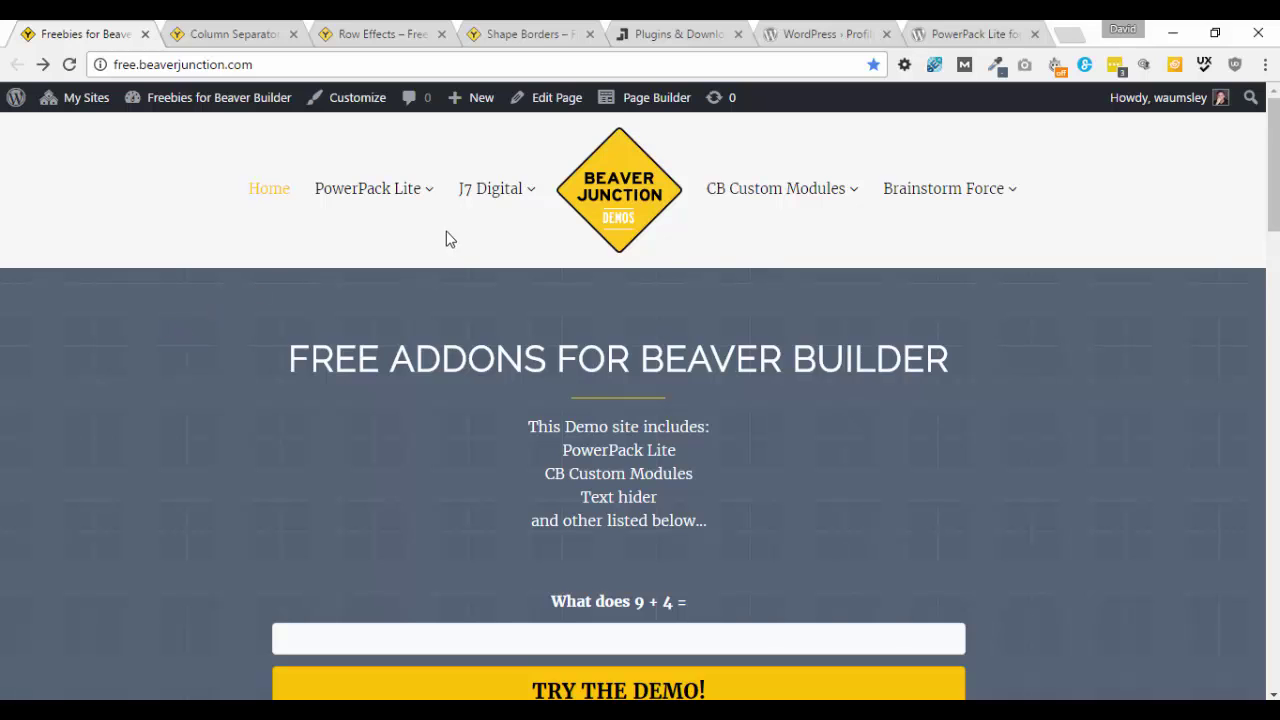
Open the Shape Borders demo page for editing in Page Builder
left_click(519, 35)
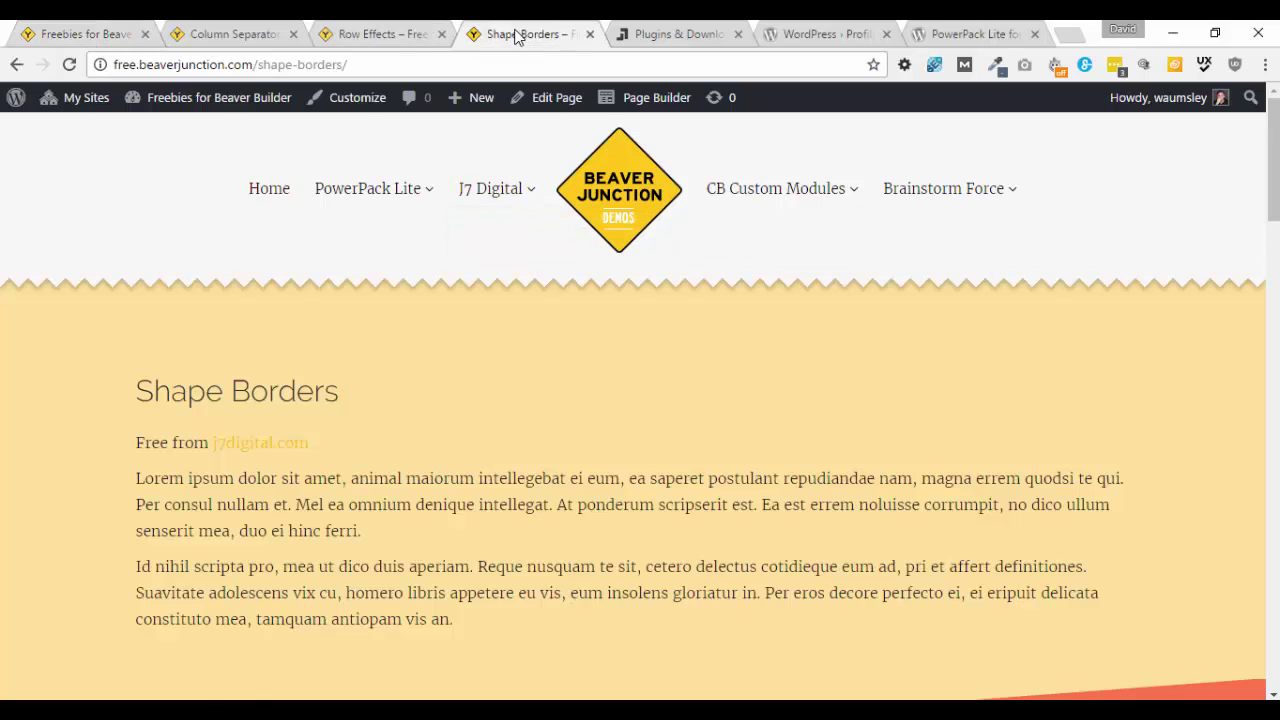
left_click(653, 101)
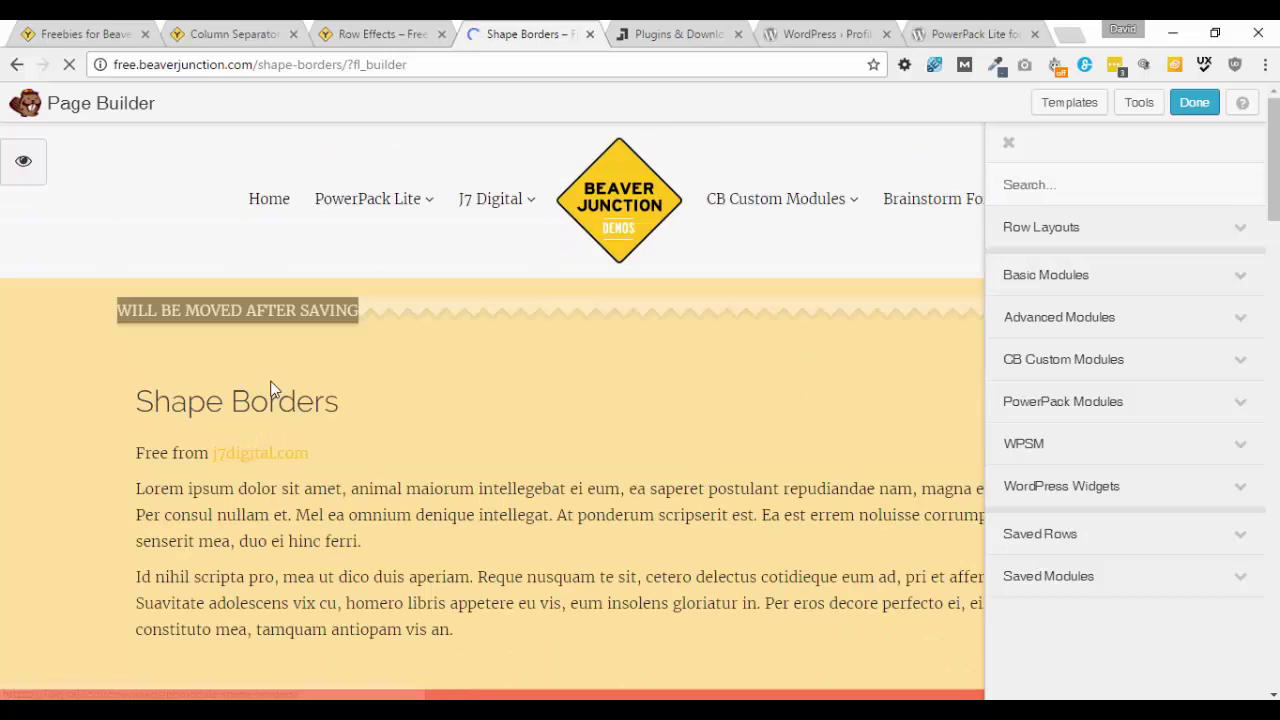
mouse_move(651, 323)
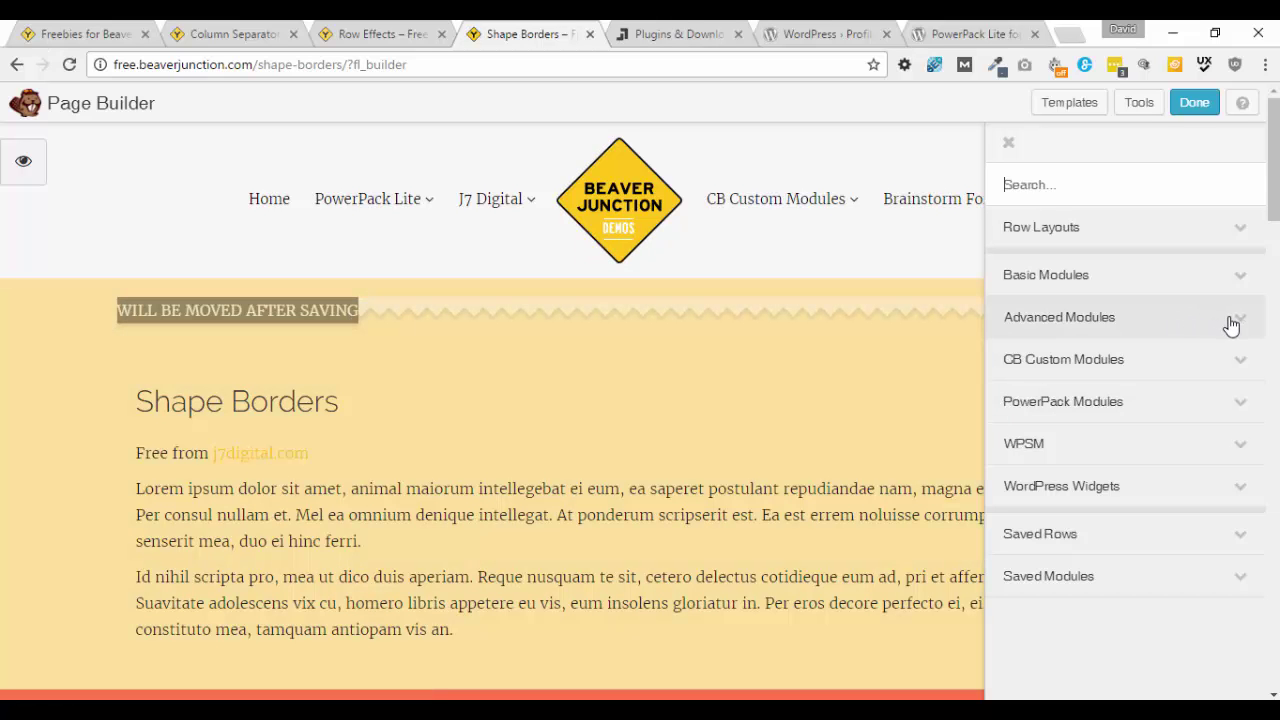
Find the Shape Border module among the advanced modules and open the settings of the zigzag shape border above the page heading
left_click(1230, 325)
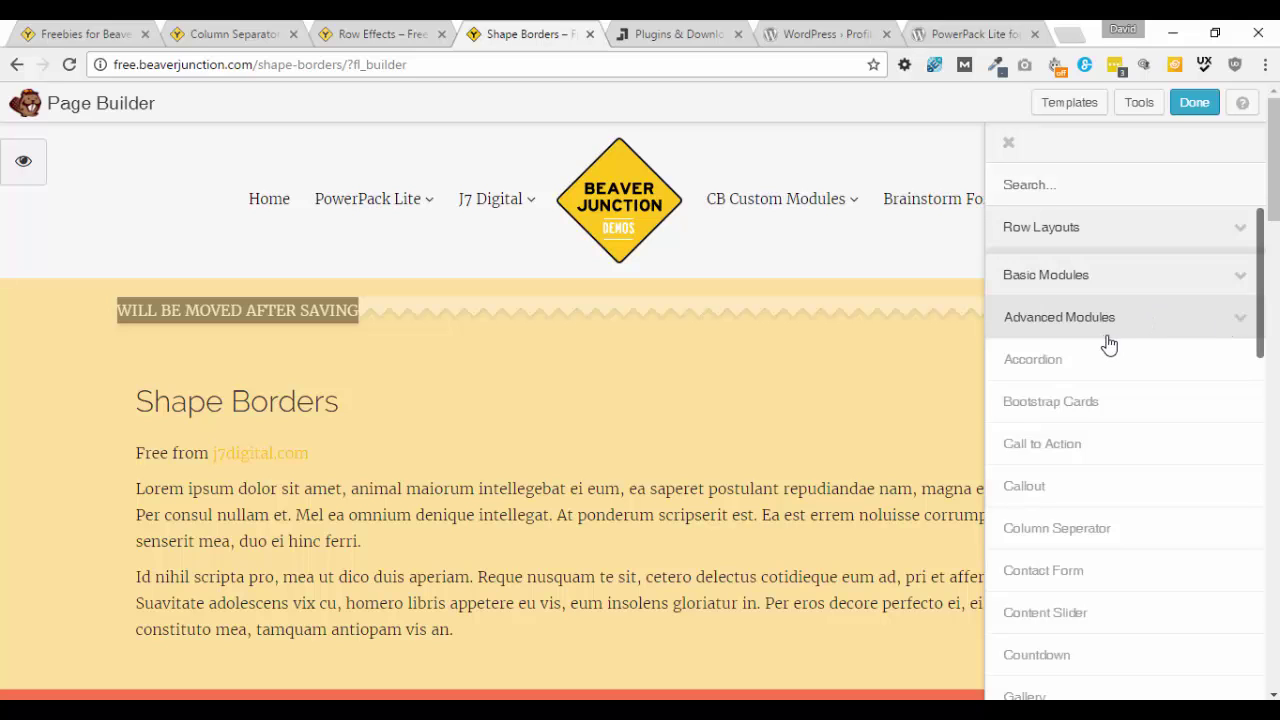
scroll(1210, 407, "down", 1)
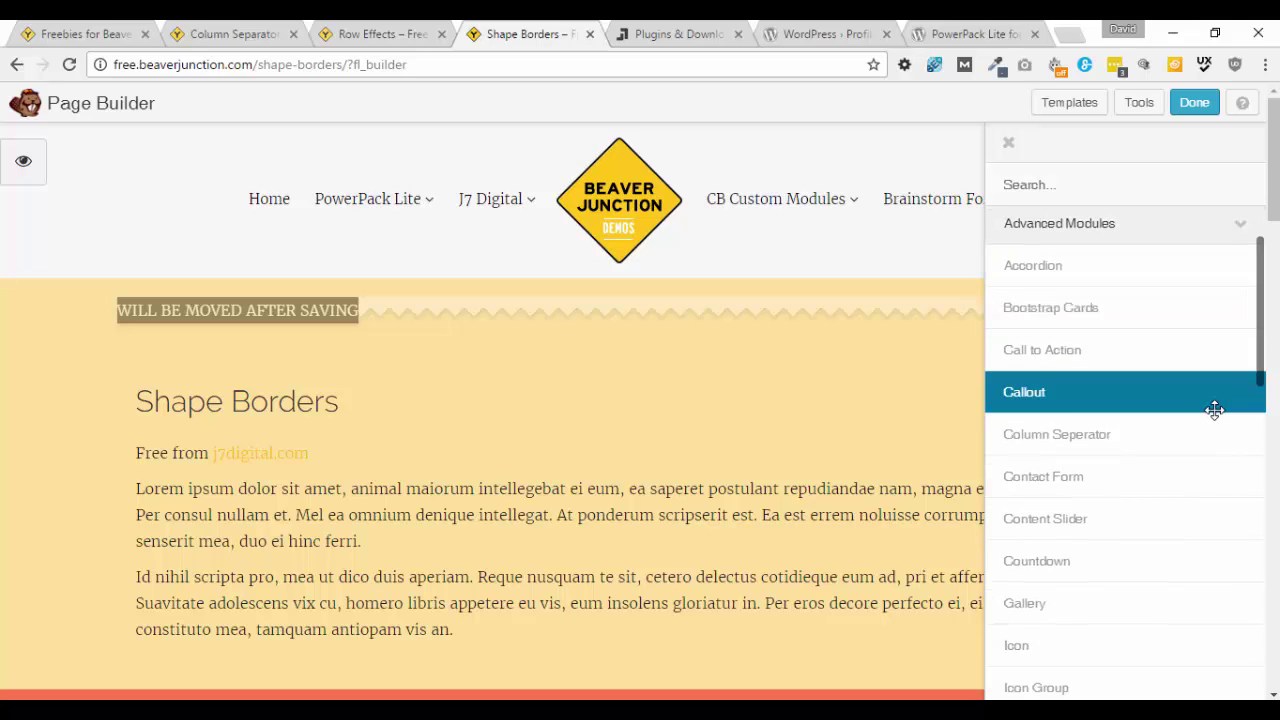
scroll(1214, 409, "down", 2)
scroll(1214, 409, "down", 1)
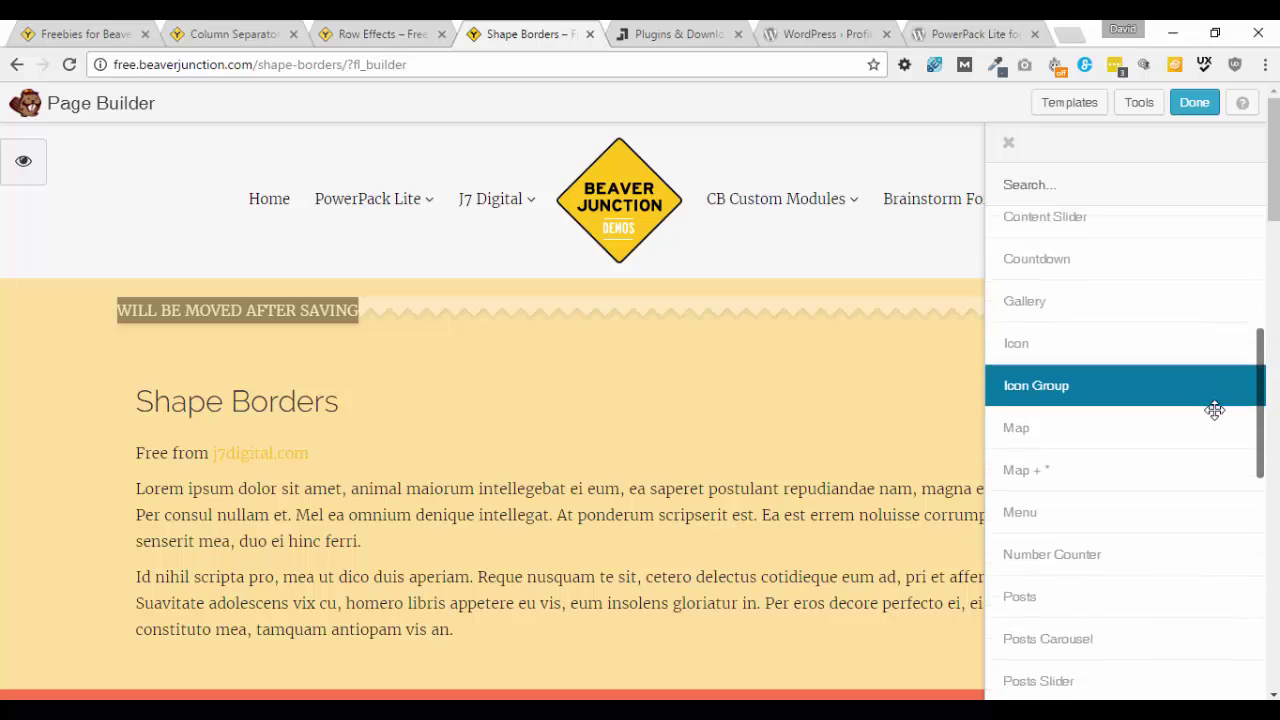
scroll(1214, 409, "down", 2)
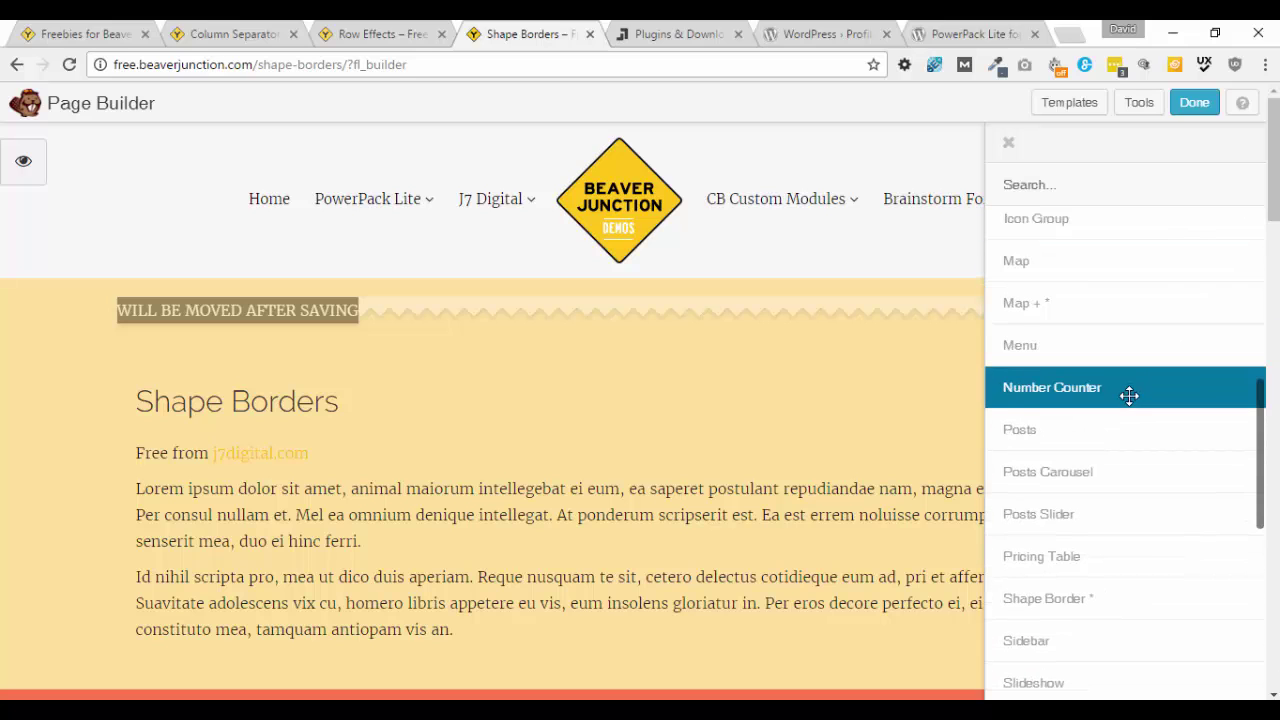
scroll(1125, 393, "down", 1)
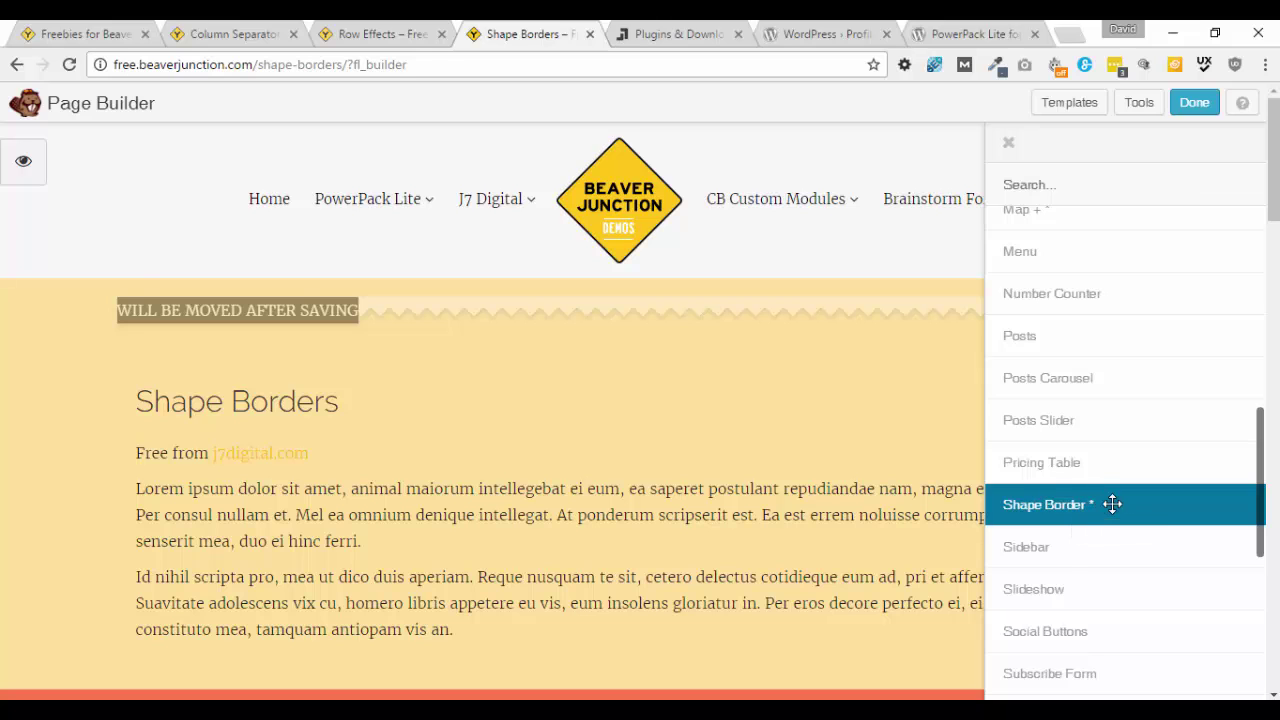
mouse_move(1113, 504)
left_mouse_down()
mouse_move(580, 386)
mouse_move(551, 314)
left_mouse_up()
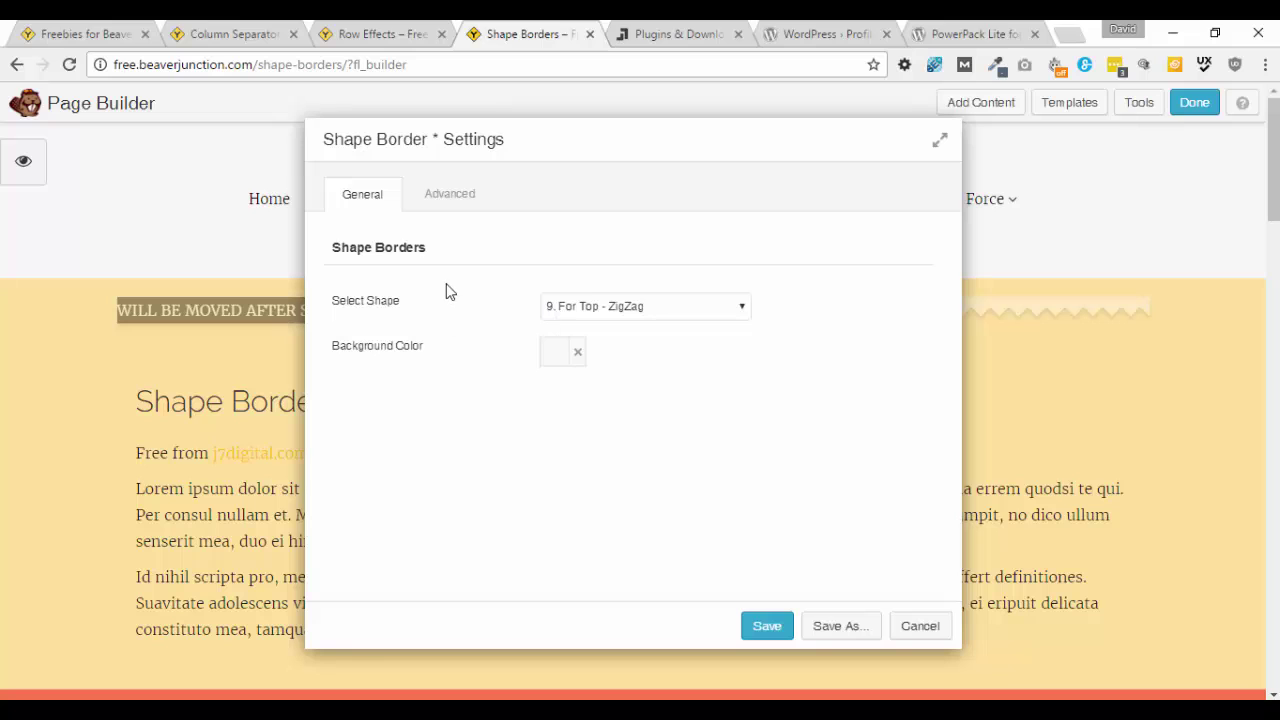
Review the available shapes and the background colour picker in the Shape Border settings
left_click(667, 310)
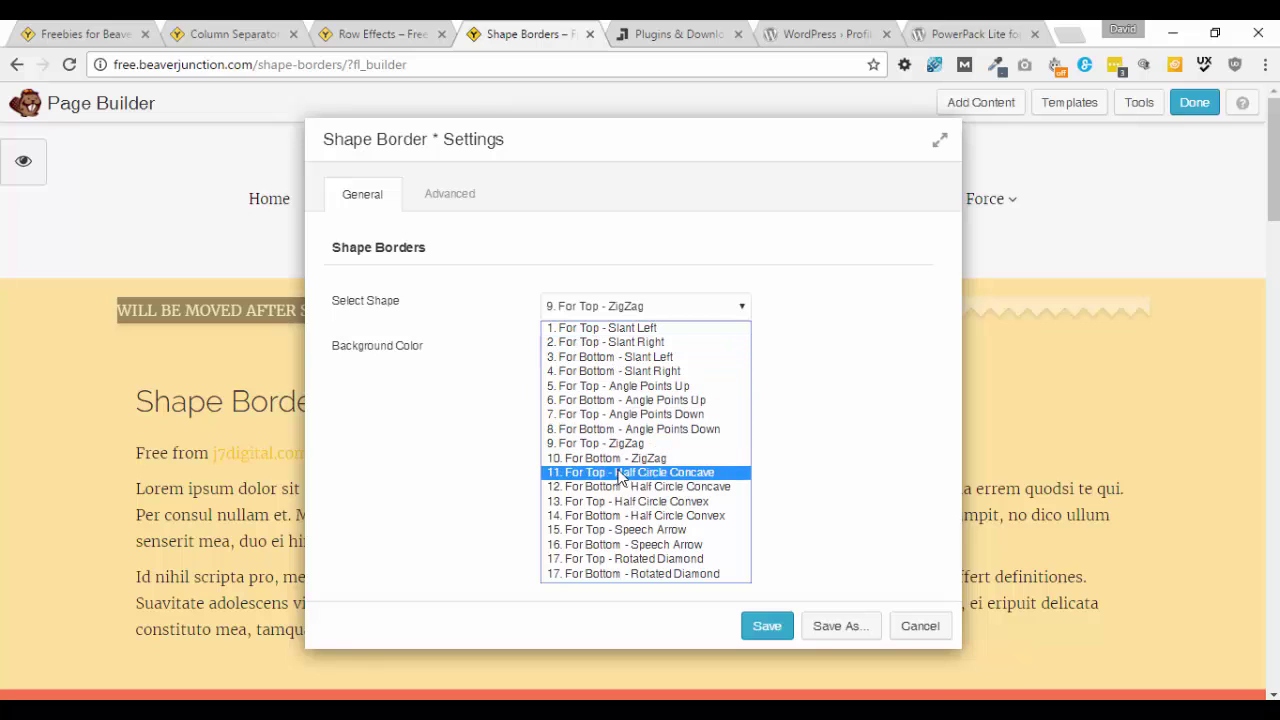
left_click(467, 505)
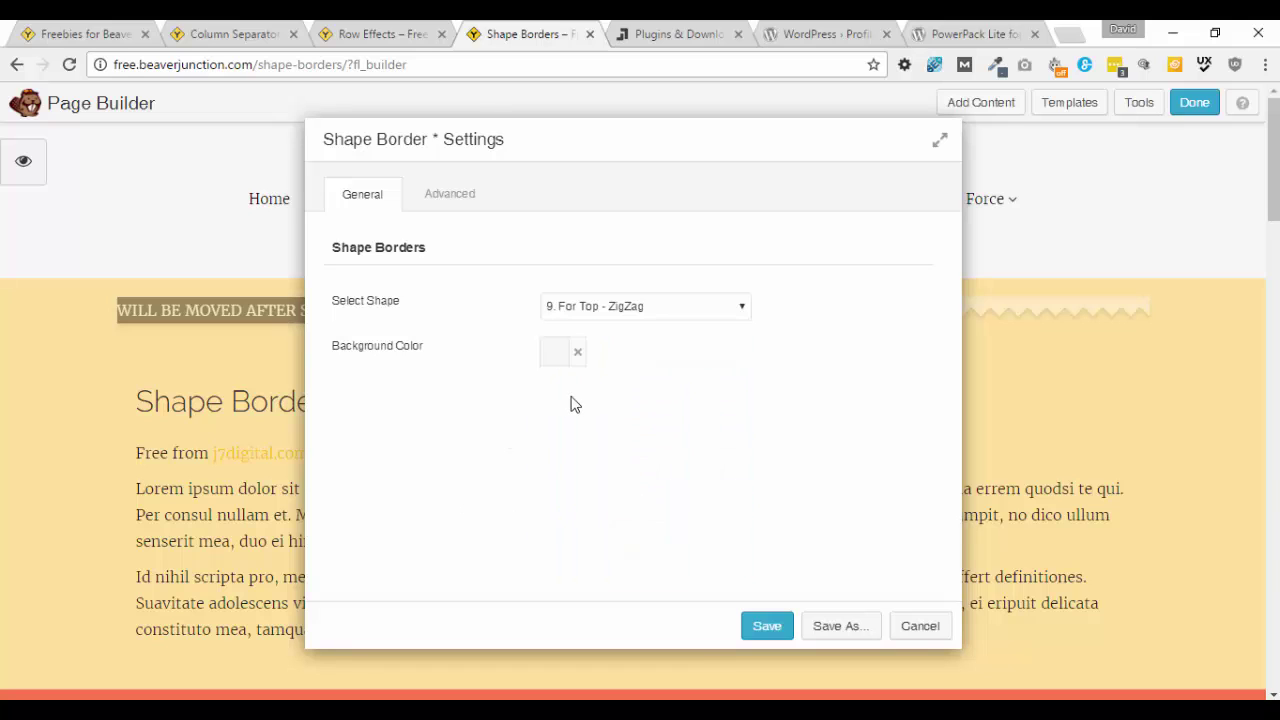
left_click(559, 360)
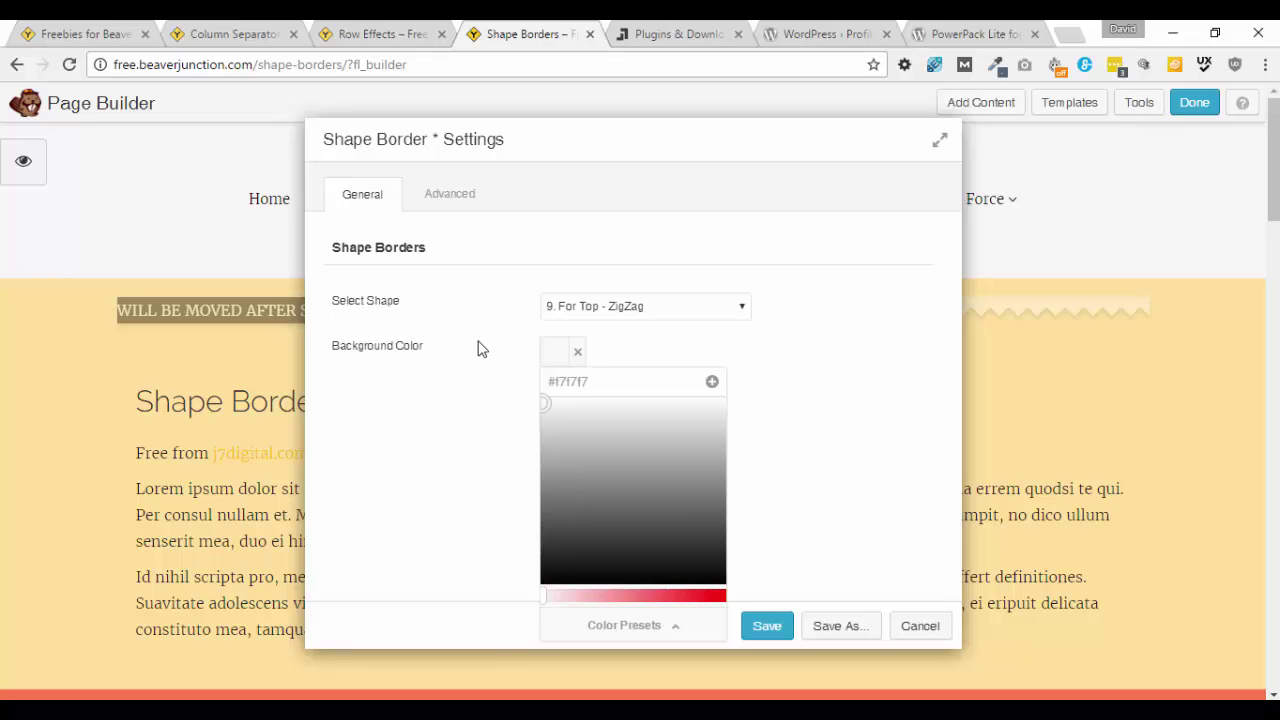
left_click_drag(587, 143, 300, 381)
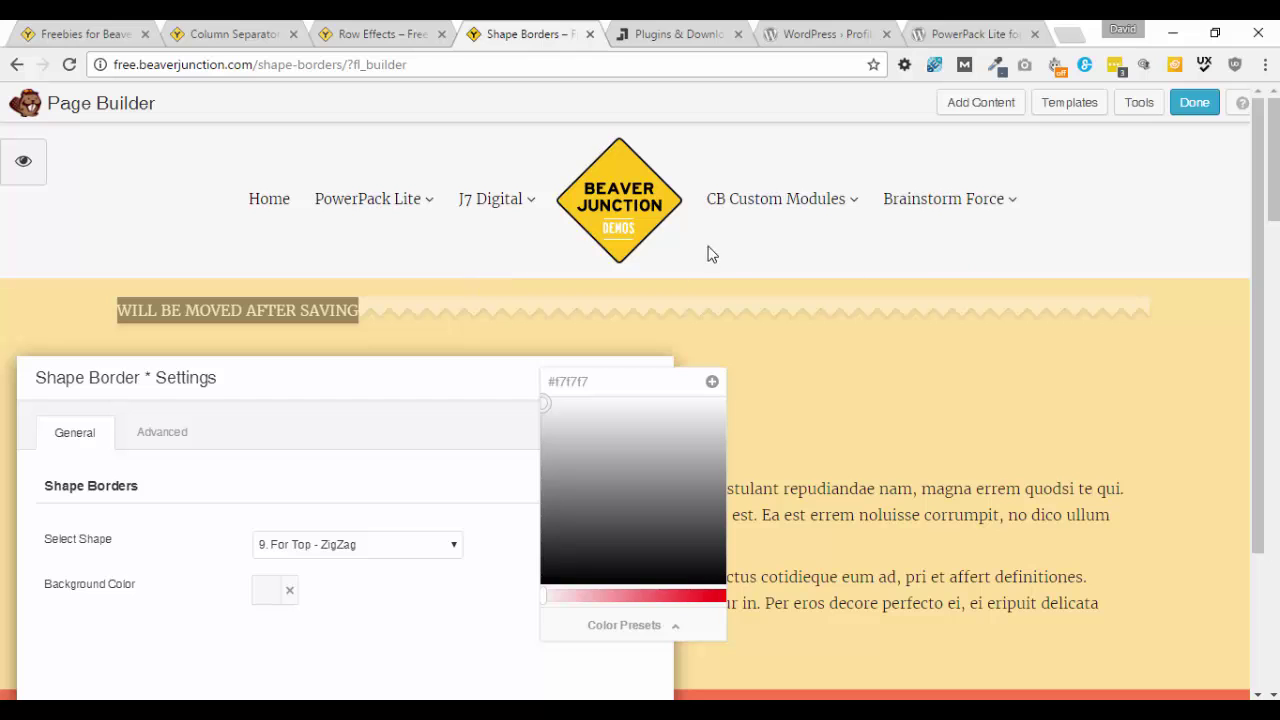
left_click_drag(485, 367, 726, 152)
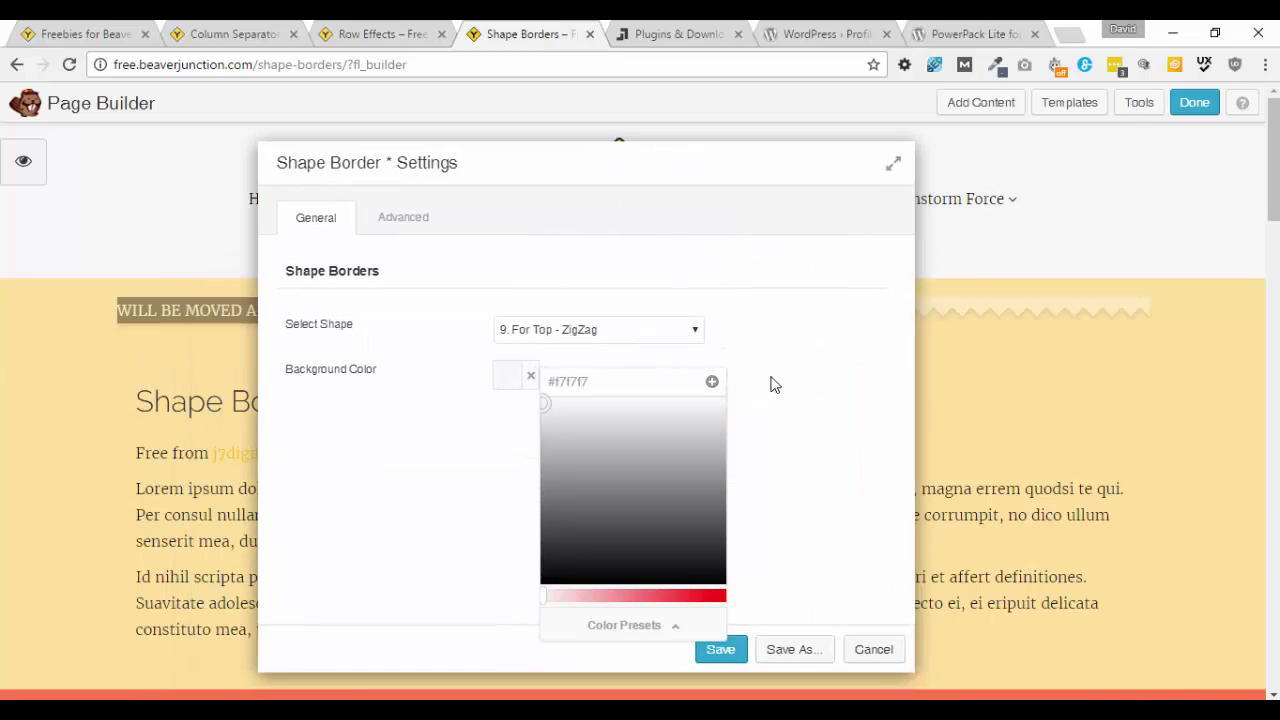
left_click(465, 303)
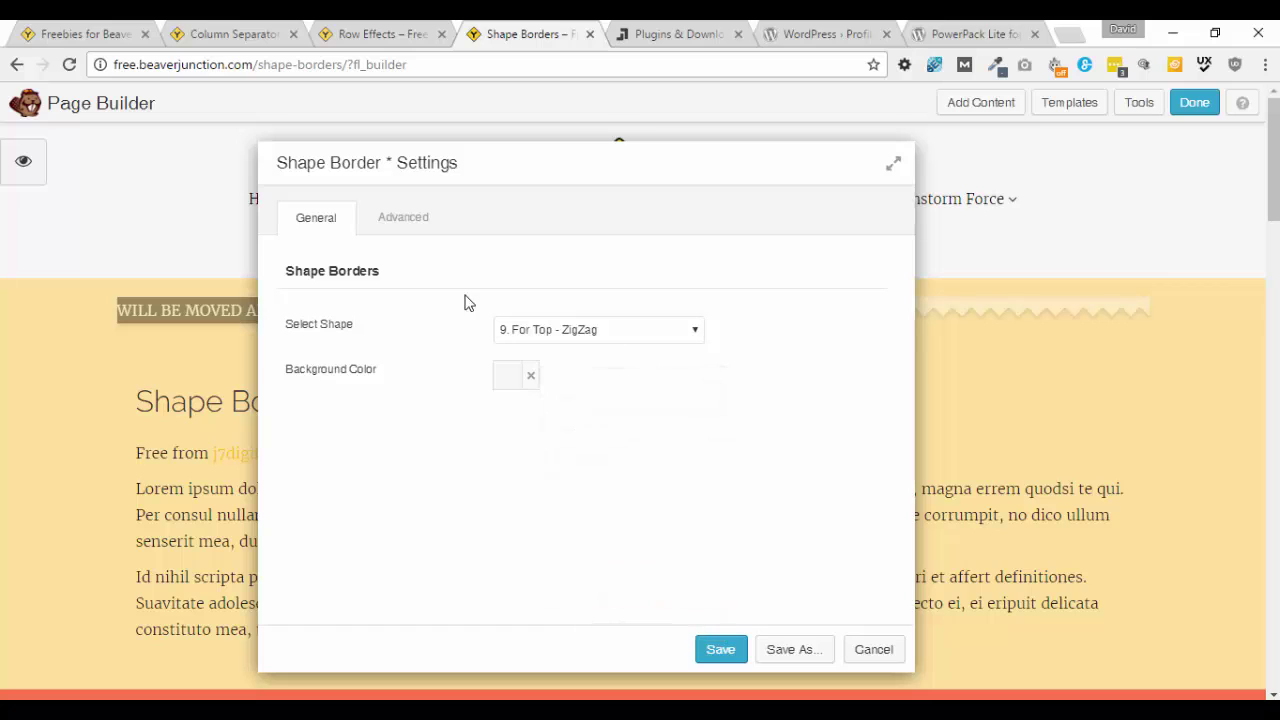
Review the shape border's margins and responsive display options, and save its settings
left_click(397, 229)
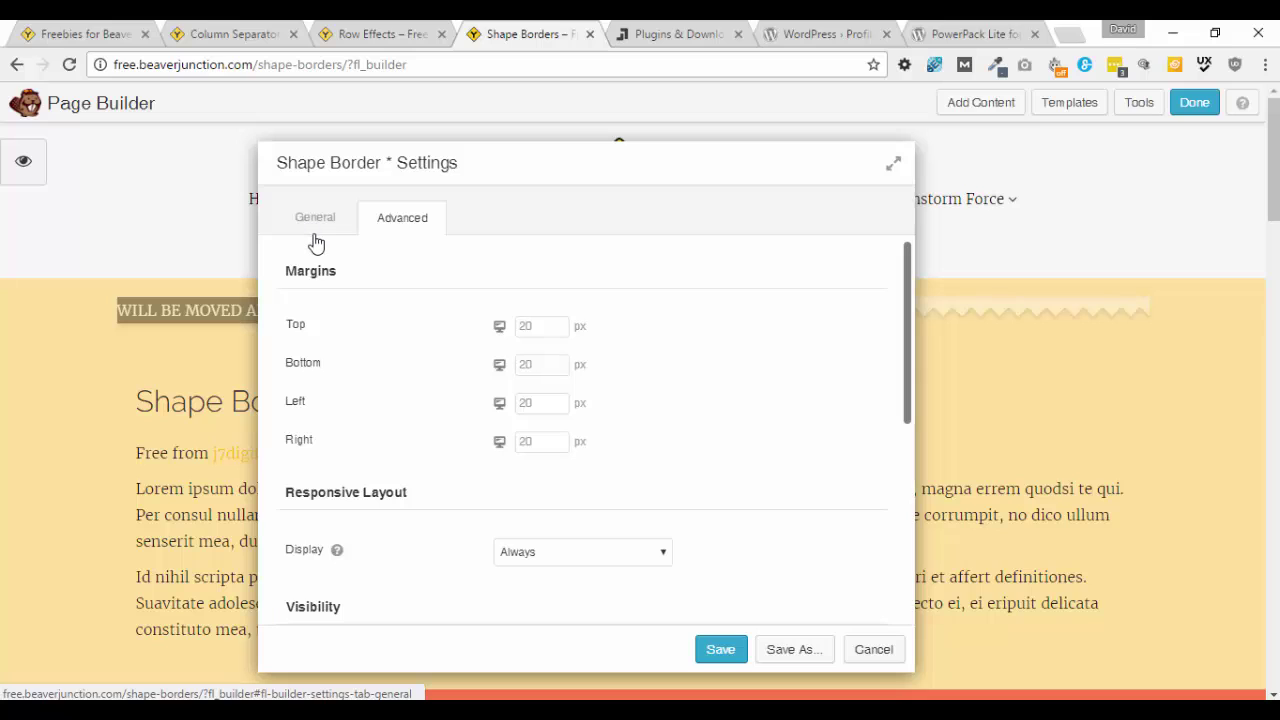
left_click_drag(295, 492, 408, 493)
left_click(666, 556)
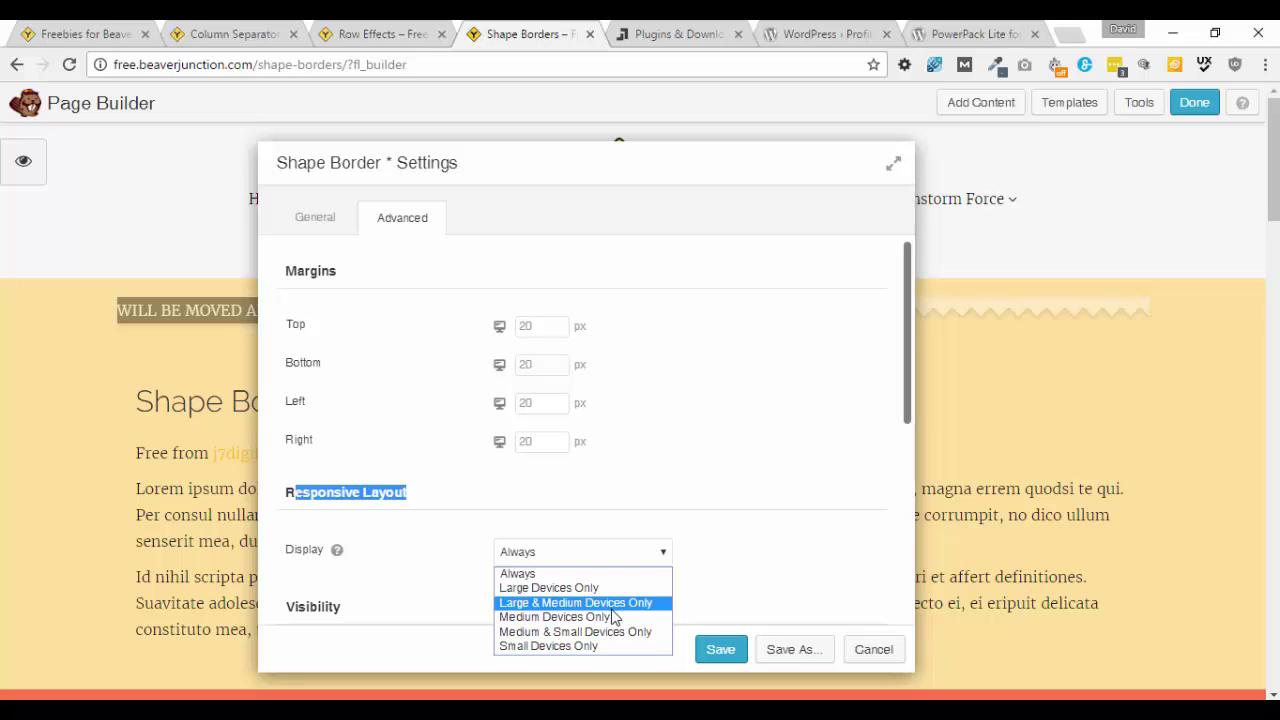
left_click(816, 497)
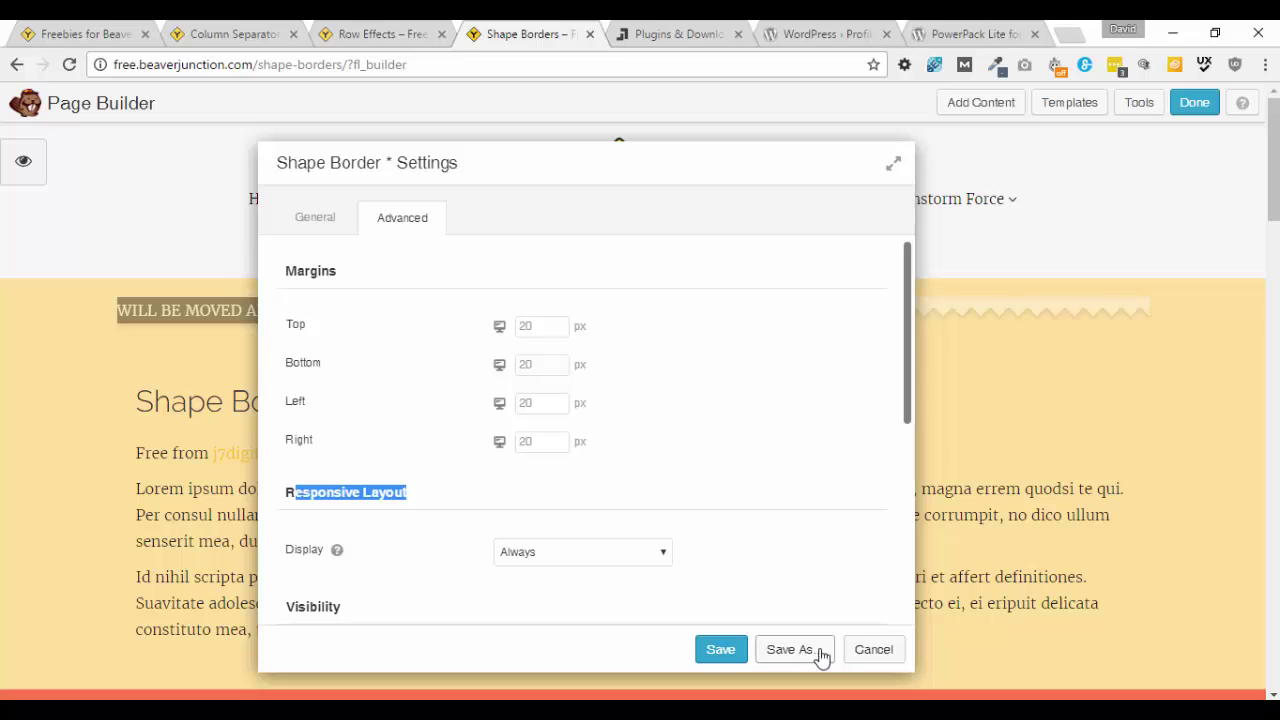
left_click(723, 651)
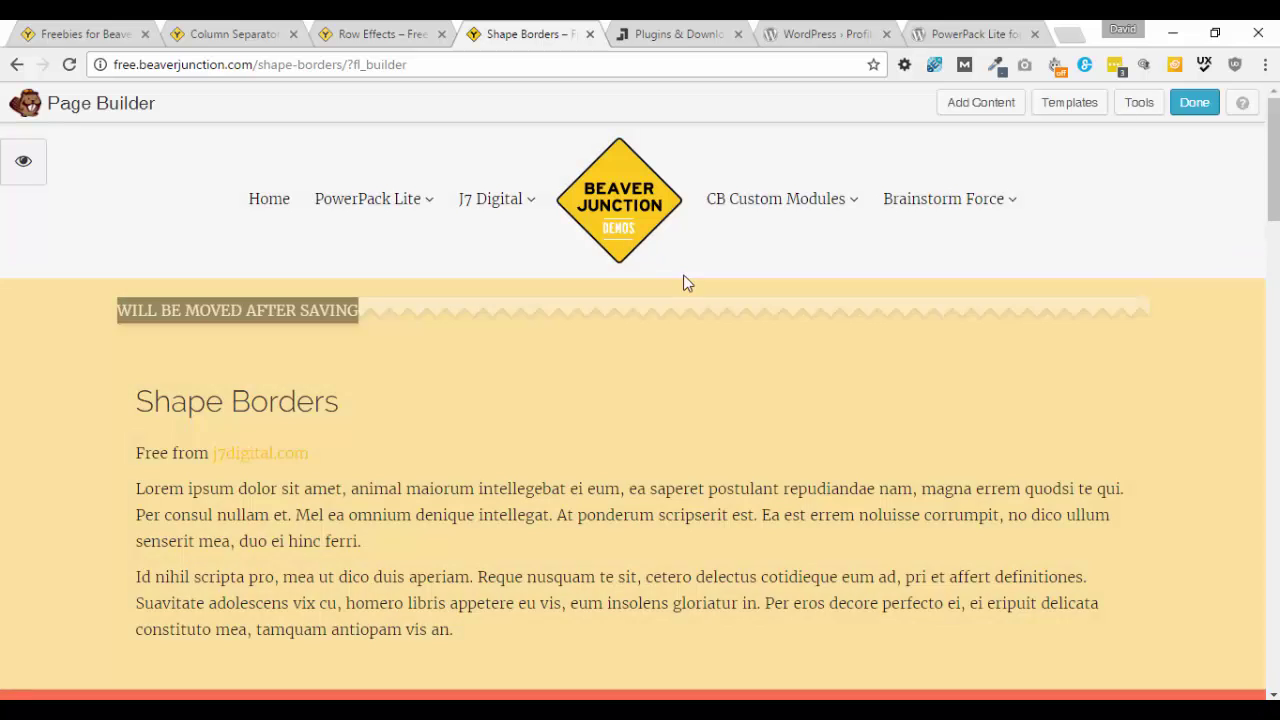
Open the Row Effects demo page for editing in Page Builder and list the PowerPack modules
left_click(980, 104)
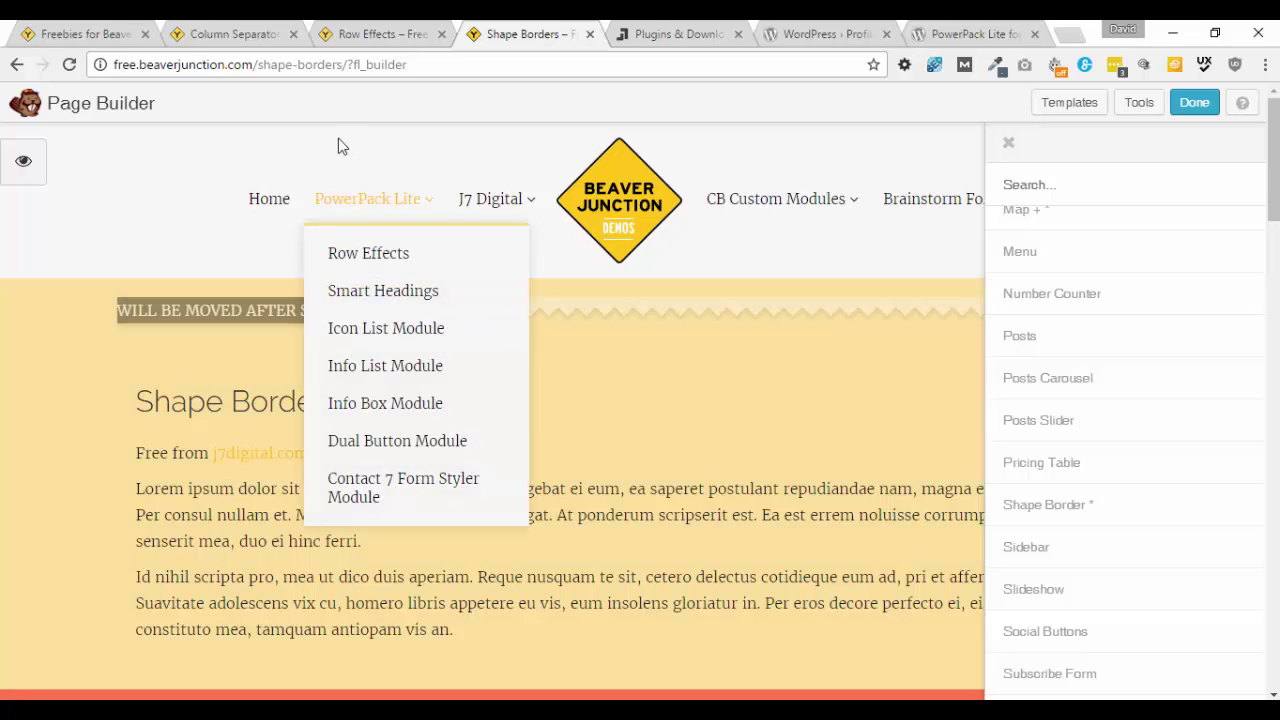
left_click(352, 36)
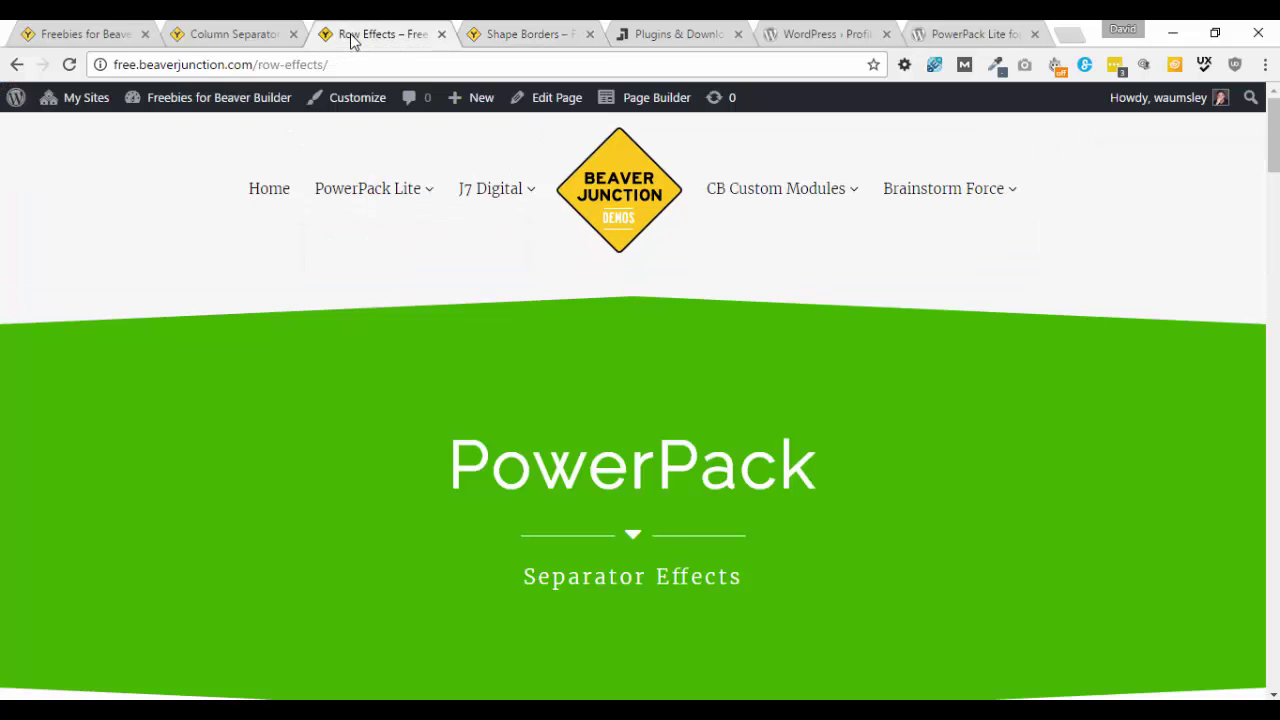
mouse_move(380, 194)
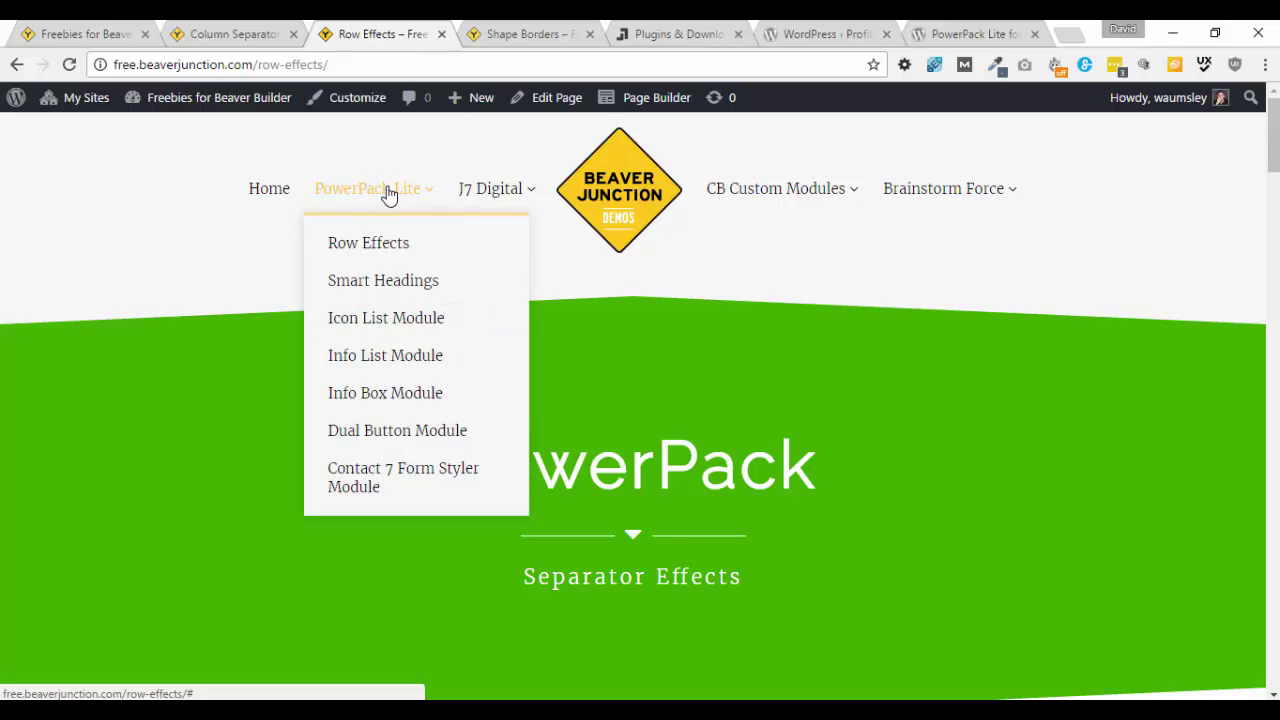
left_click(671, 104)
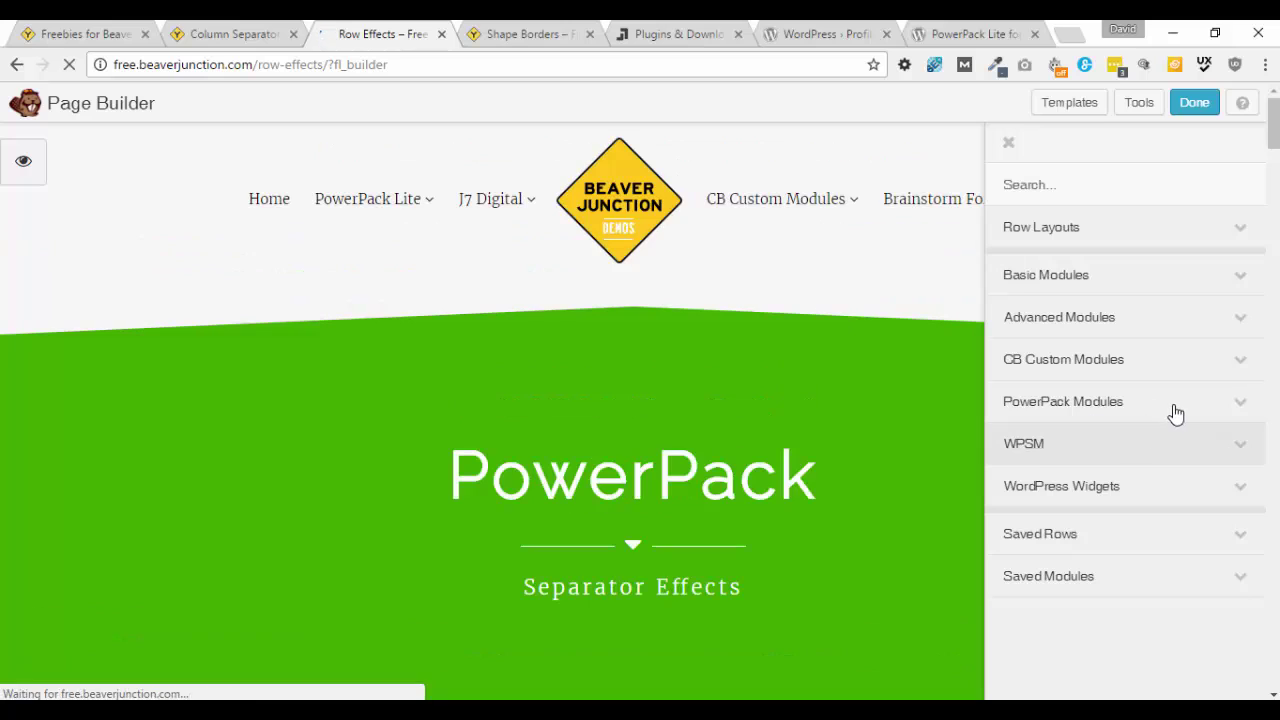
left_click(1175, 405)
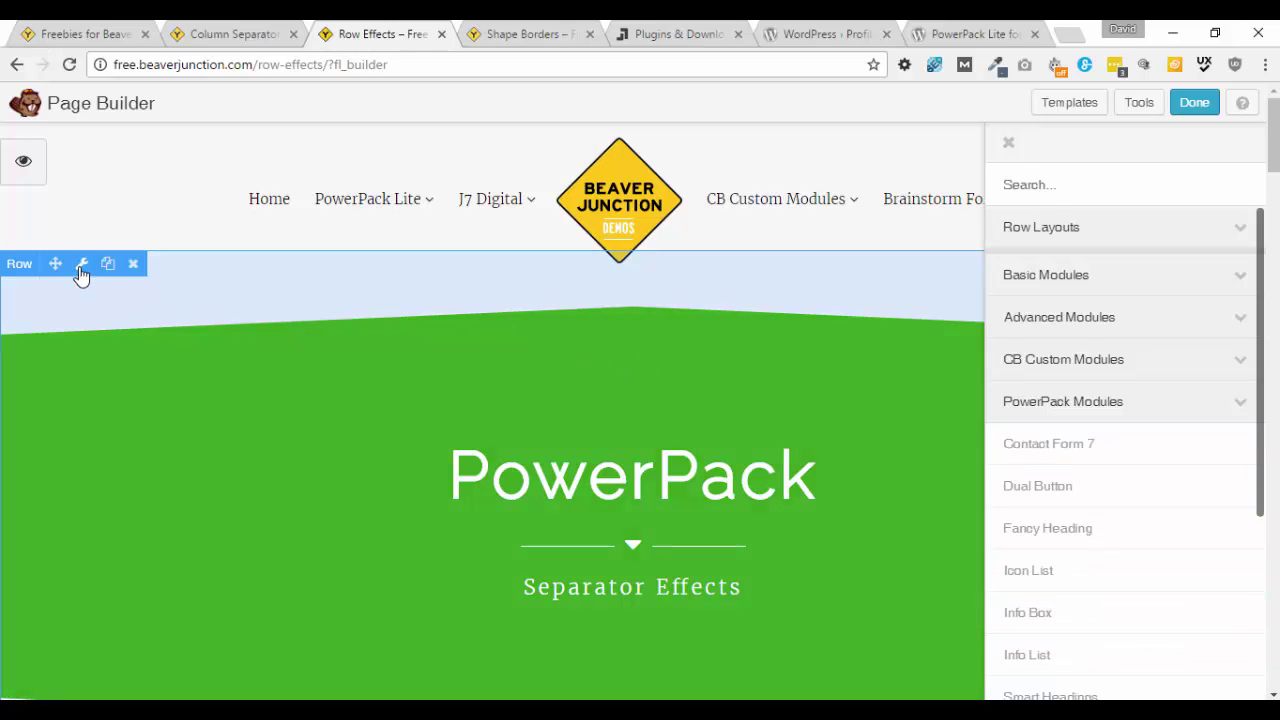
Open the separator settings of the green PowerPack row and review the types offered for its top separator
left_click(80, 266)
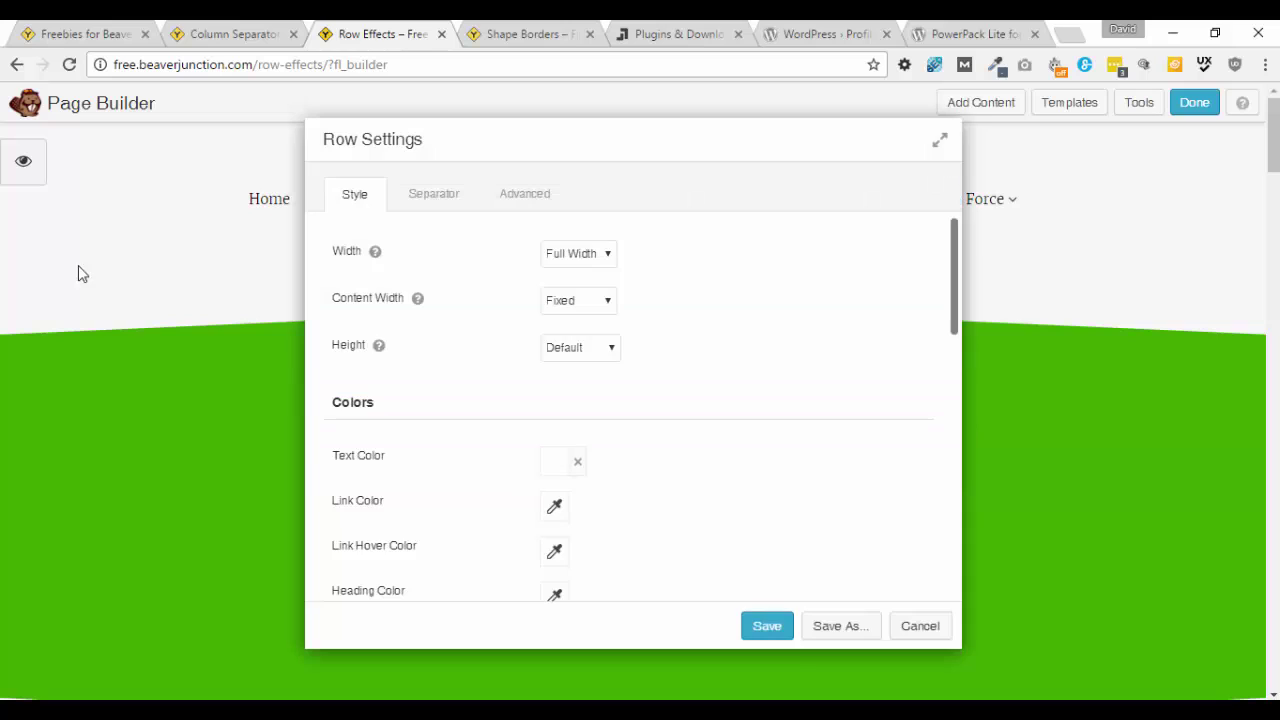
left_click(443, 203)
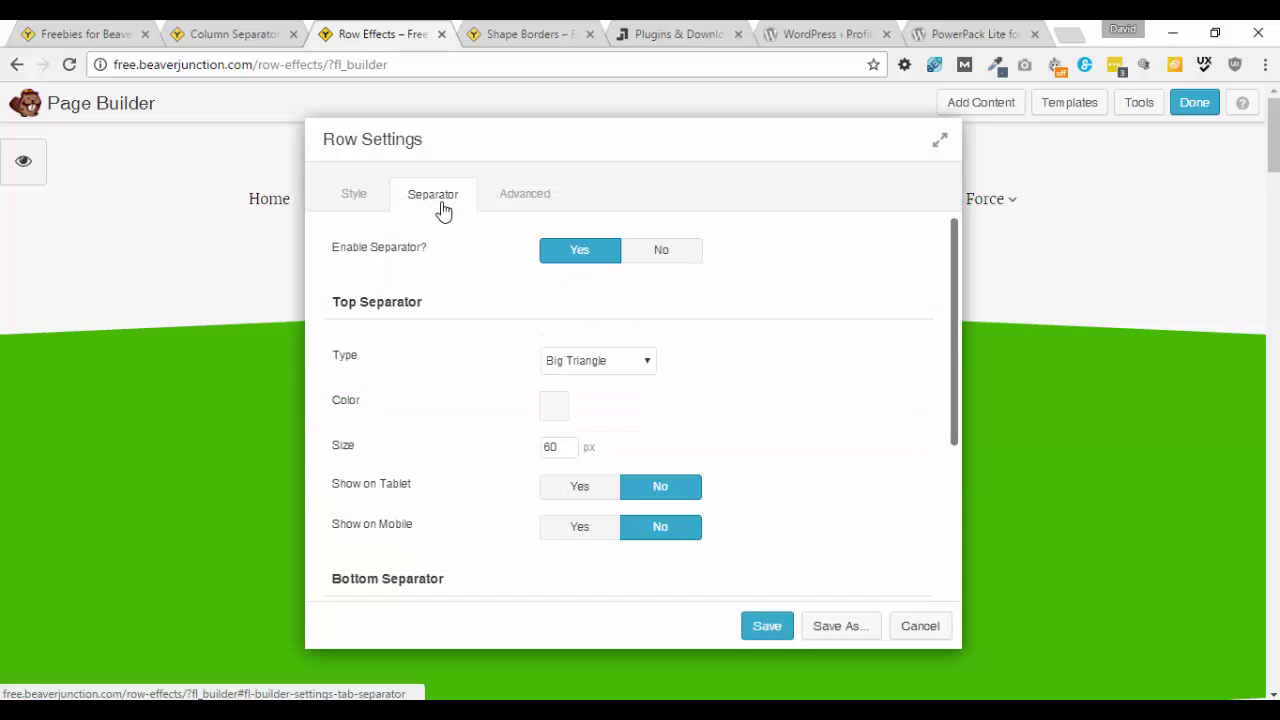
left_click(631, 362)
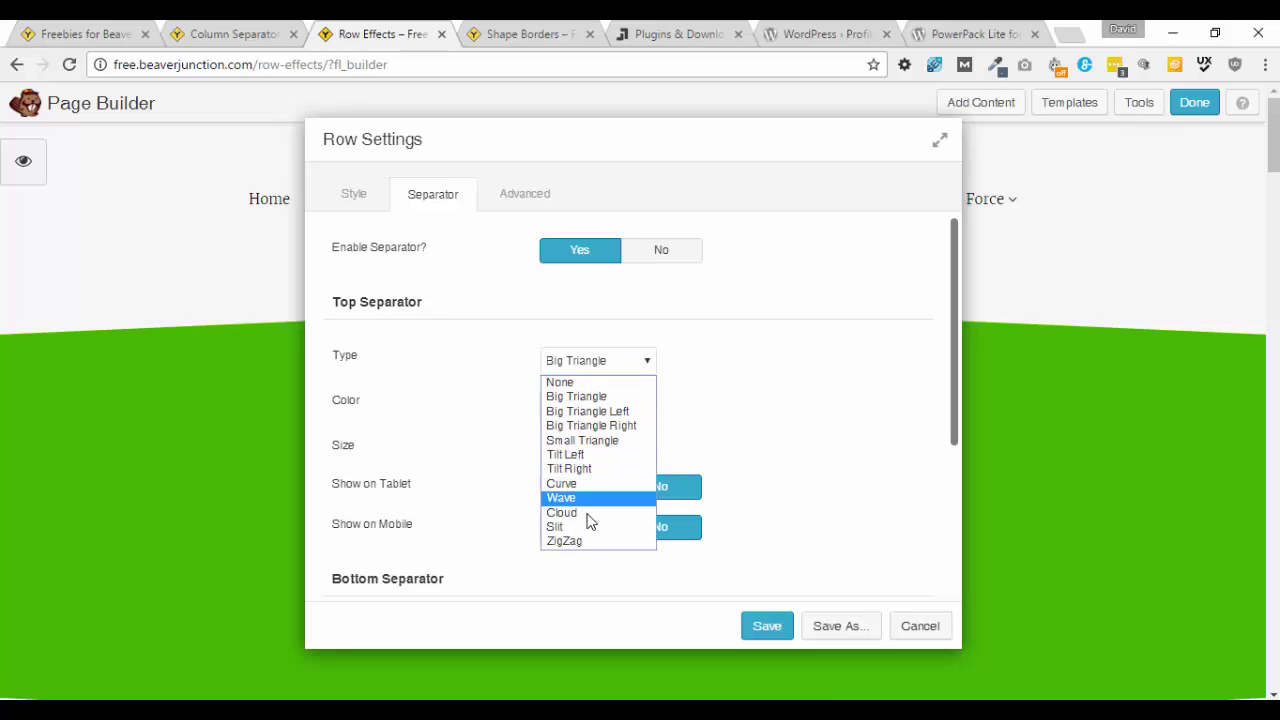
left_click(484, 404)
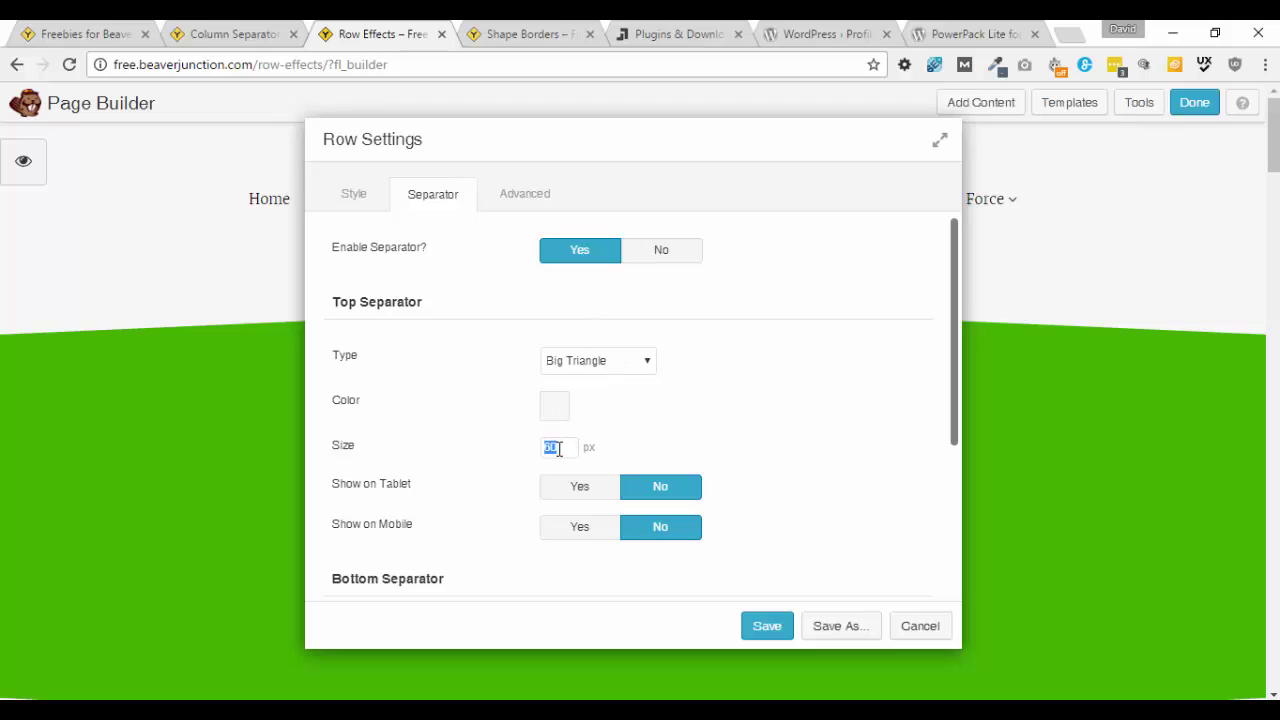
left_click(643, 364)
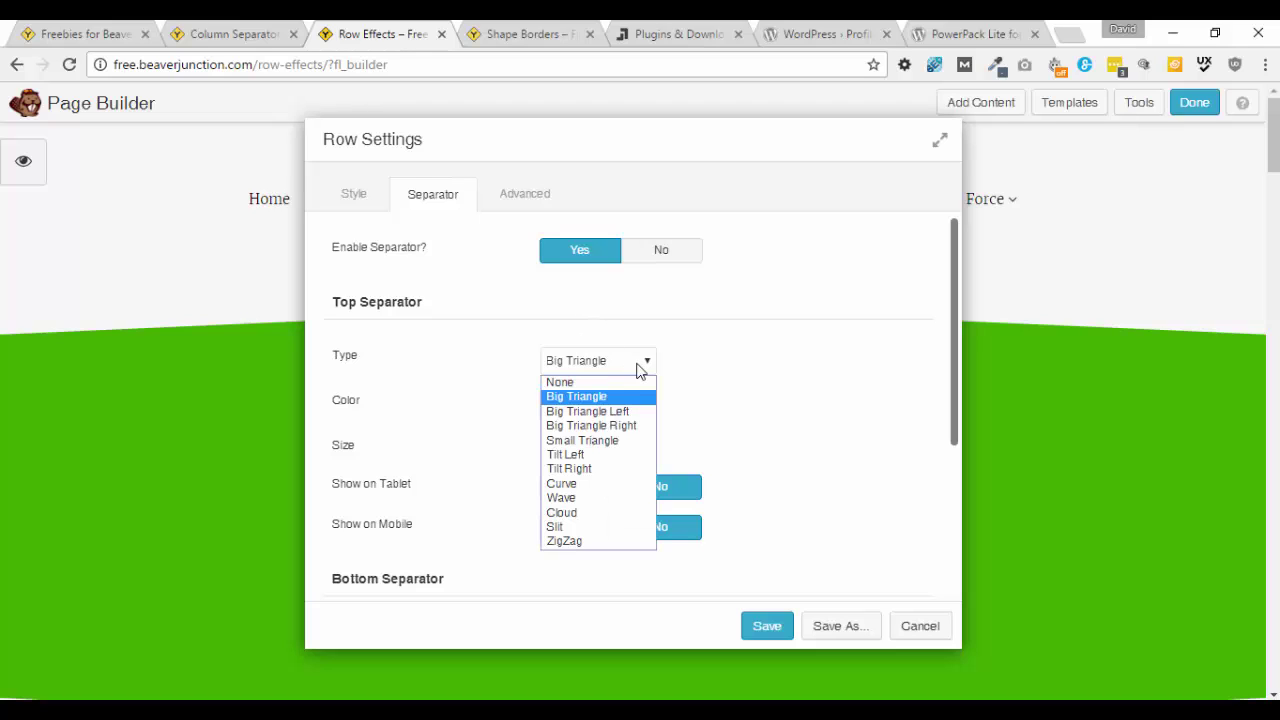
left_click(767, 425)
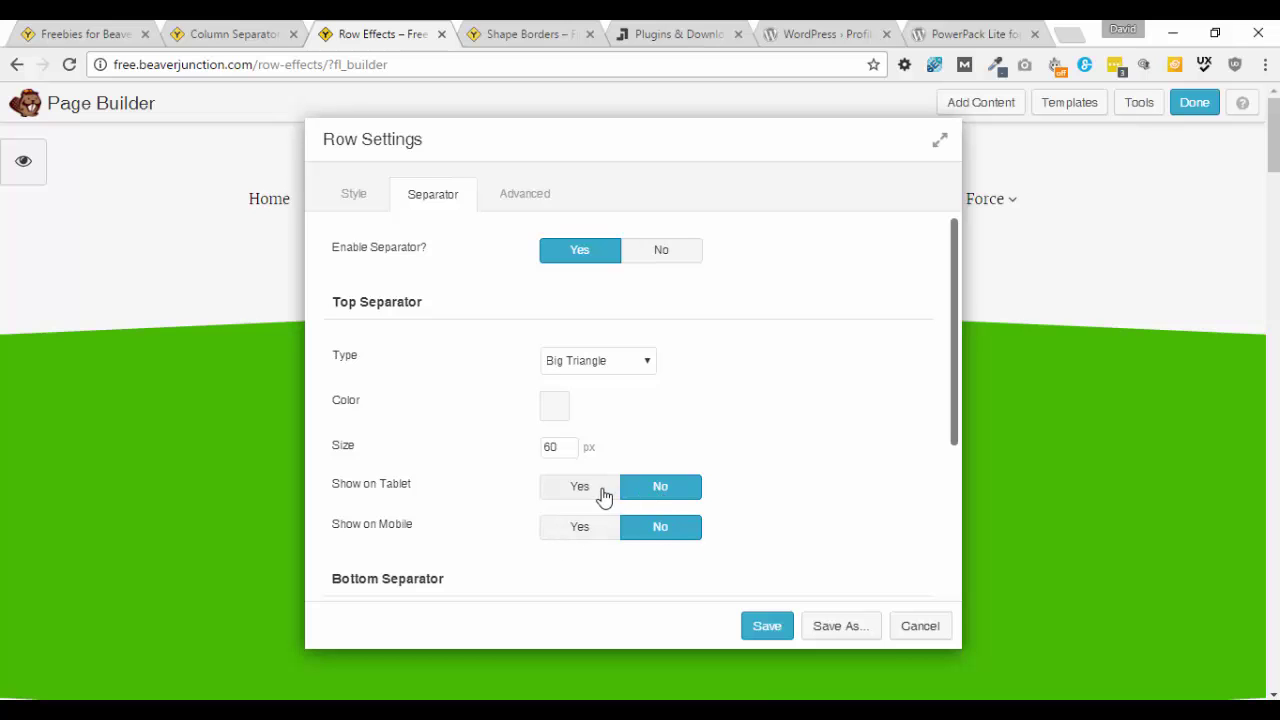
Compare the row's top and bottom separator options for size and tablet or mobile display, and save the row settings
scroll(805, 446, "down", 2)
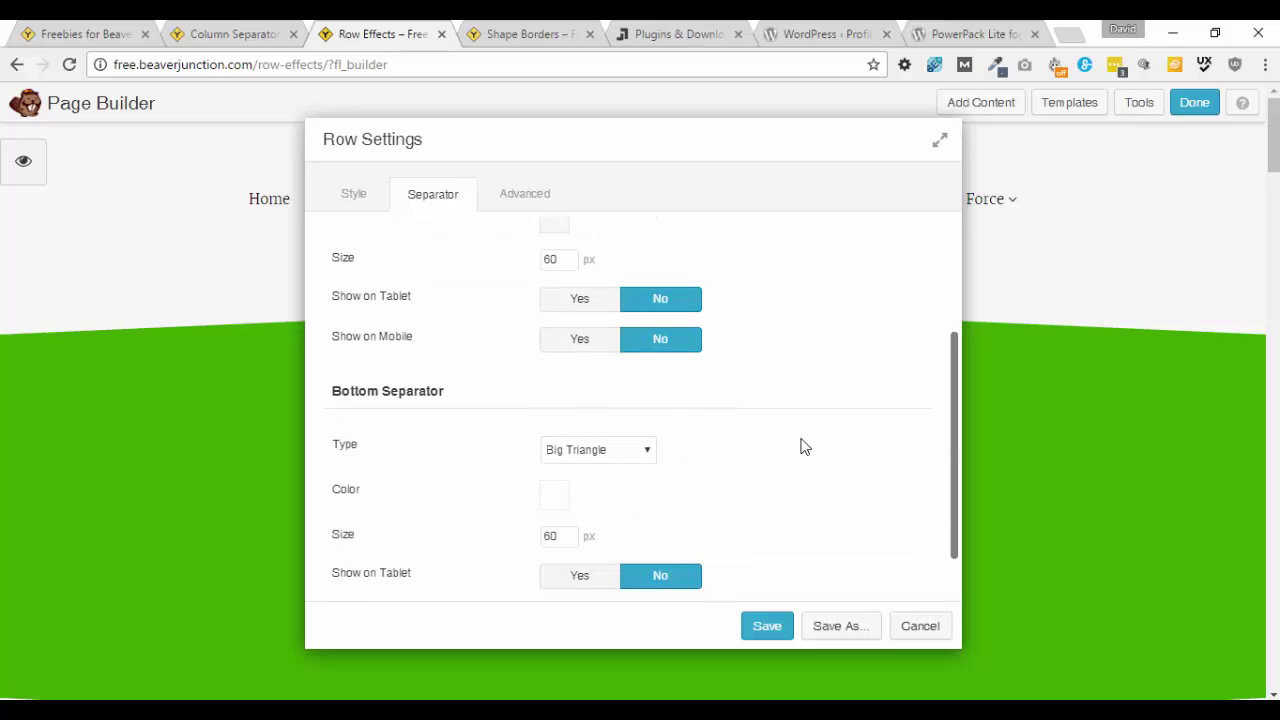
scroll(590, 336, "up", 2)
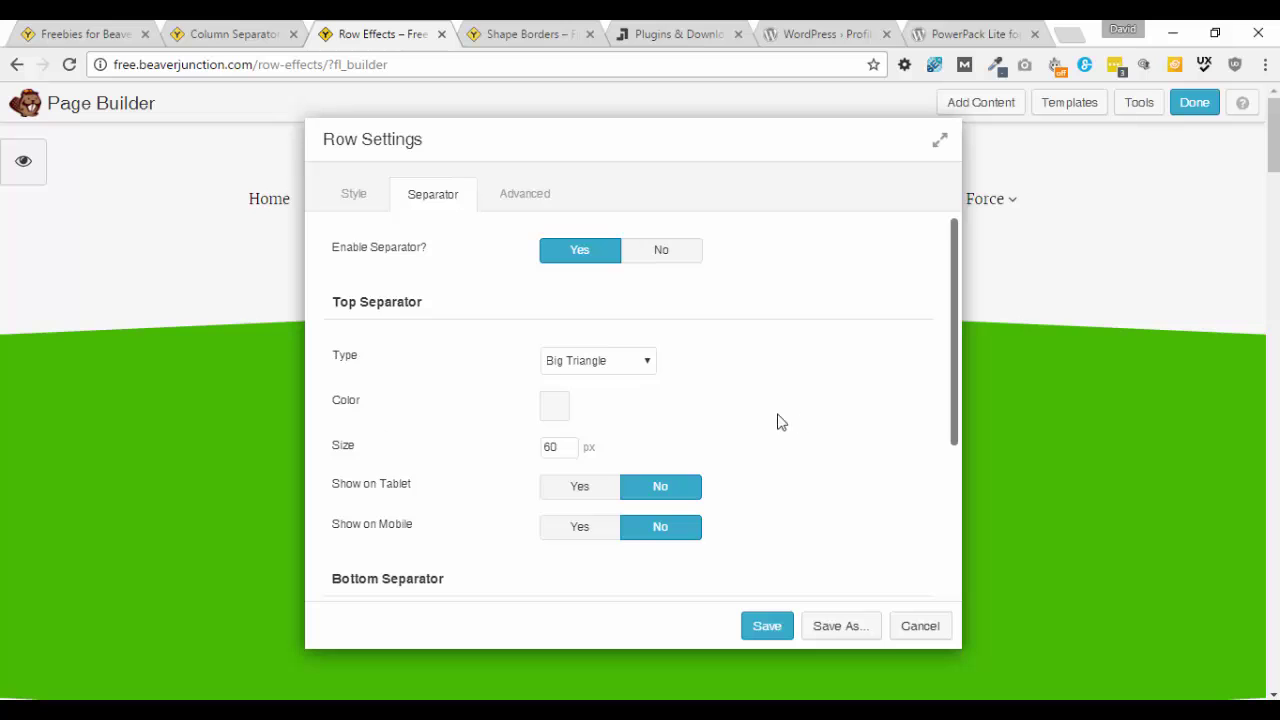
scroll(829, 423, "down", 3)
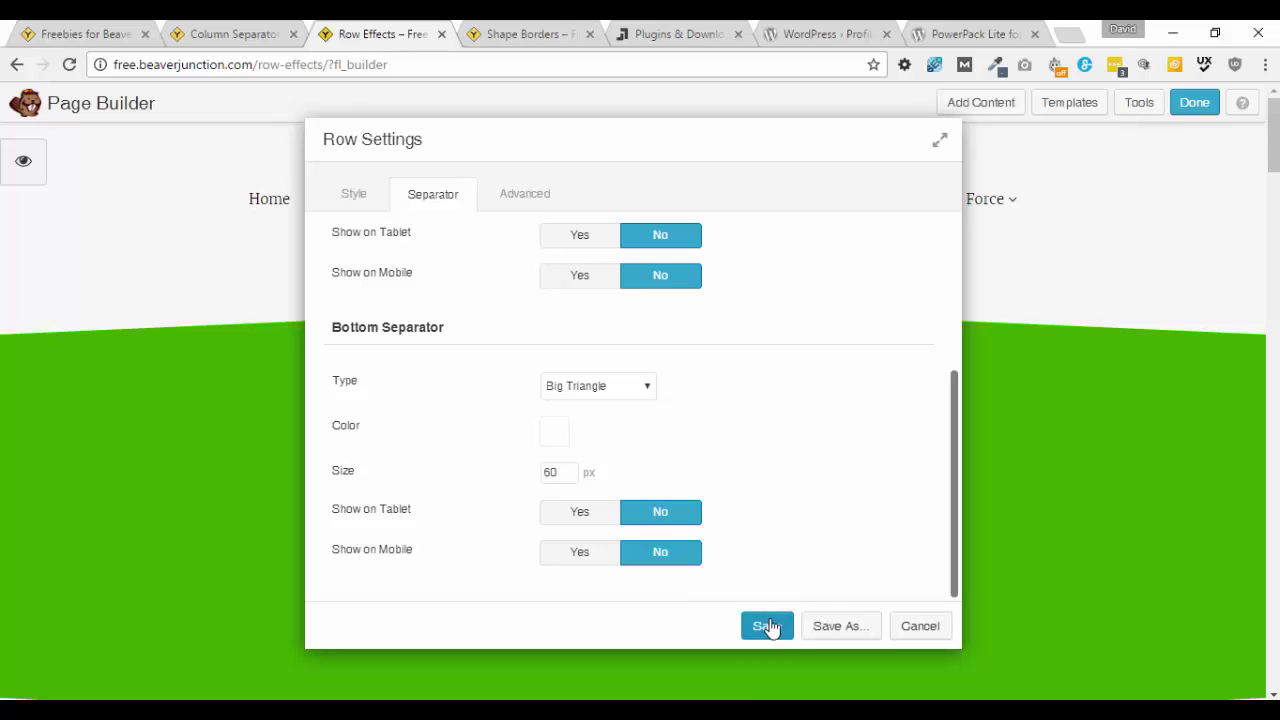
left_click(768, 620)
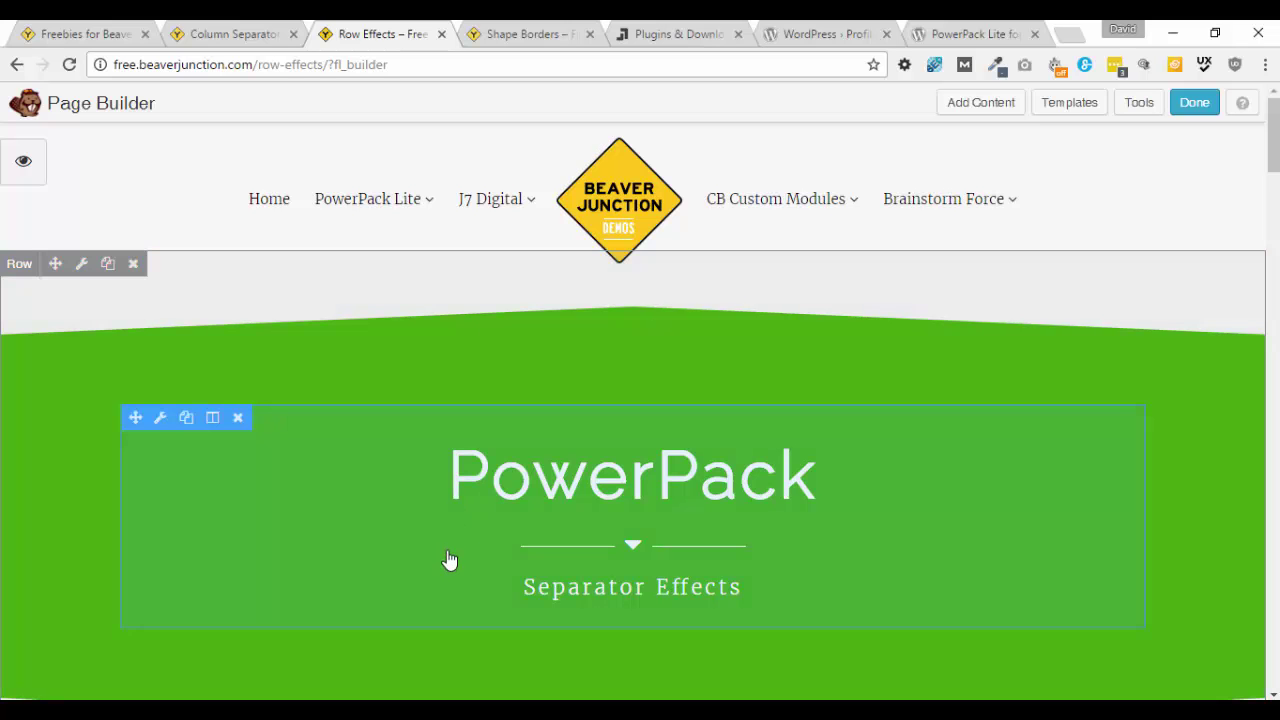
Review the J7 Digital, PowerPack Lite and Brainstorm Force demo lists in the site's navigation
mouse_move(490, 202)
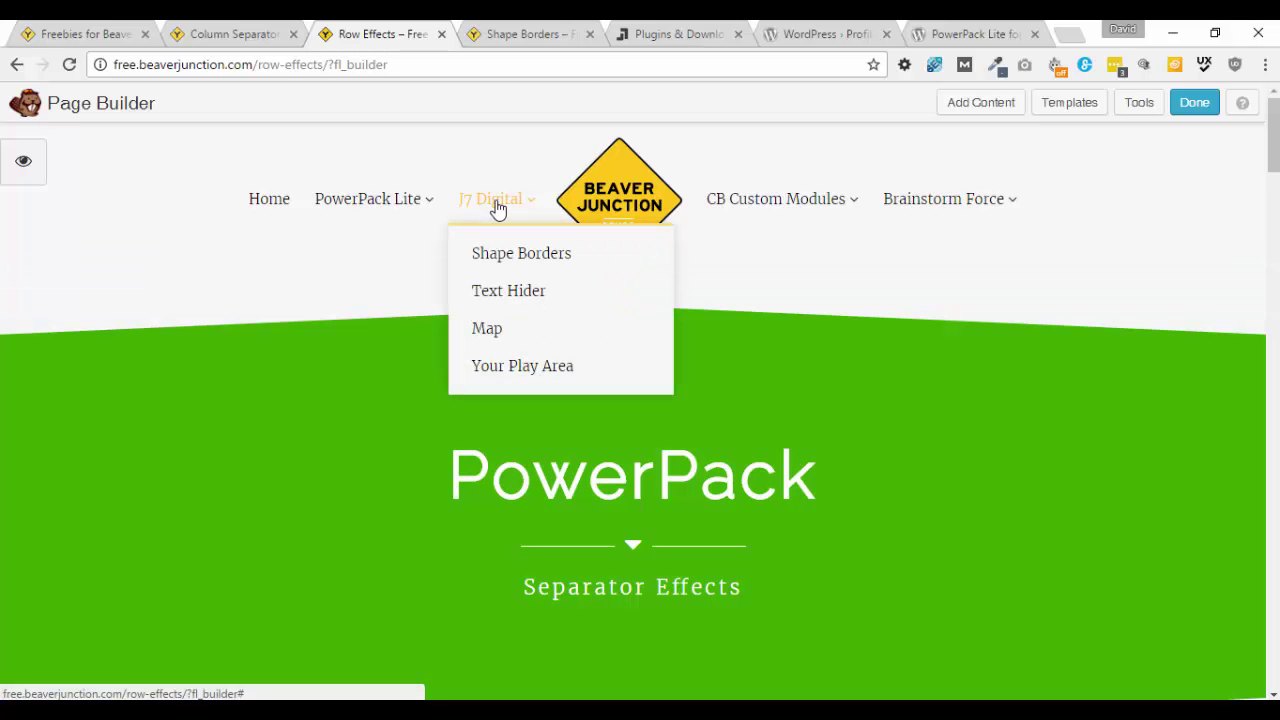
mouse_move(380, 206)
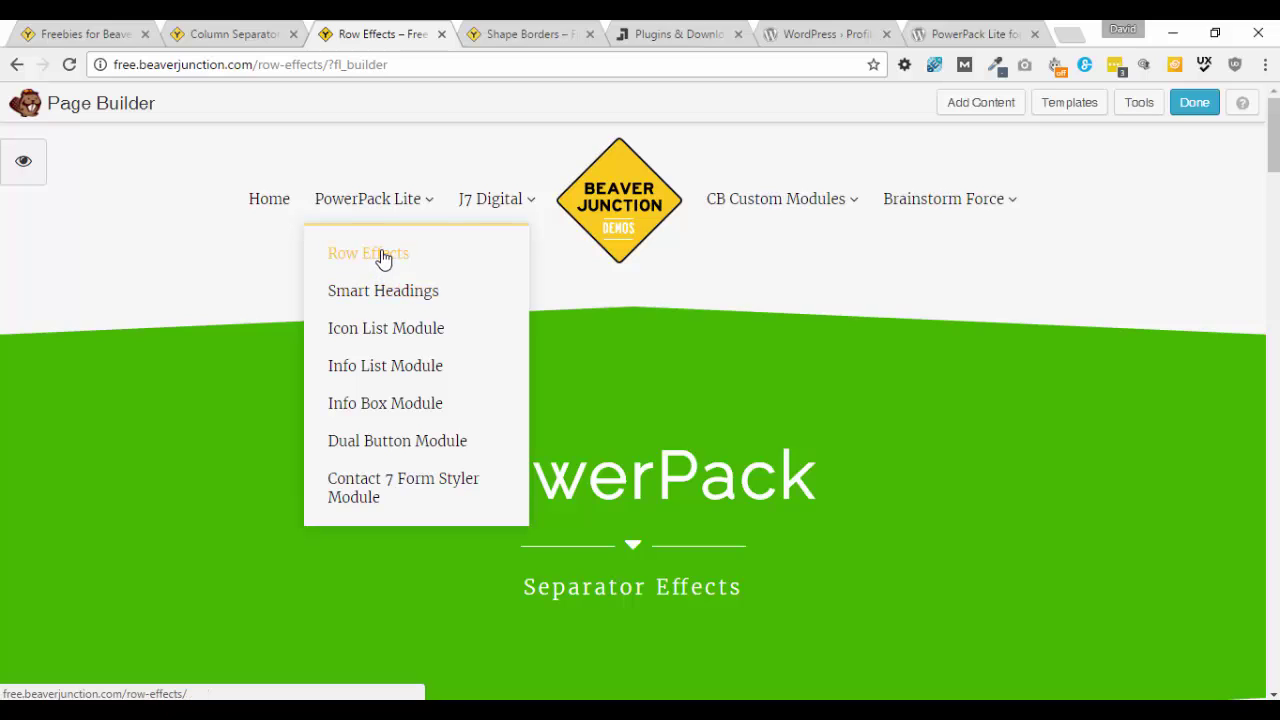
mouse_move(767, 357)
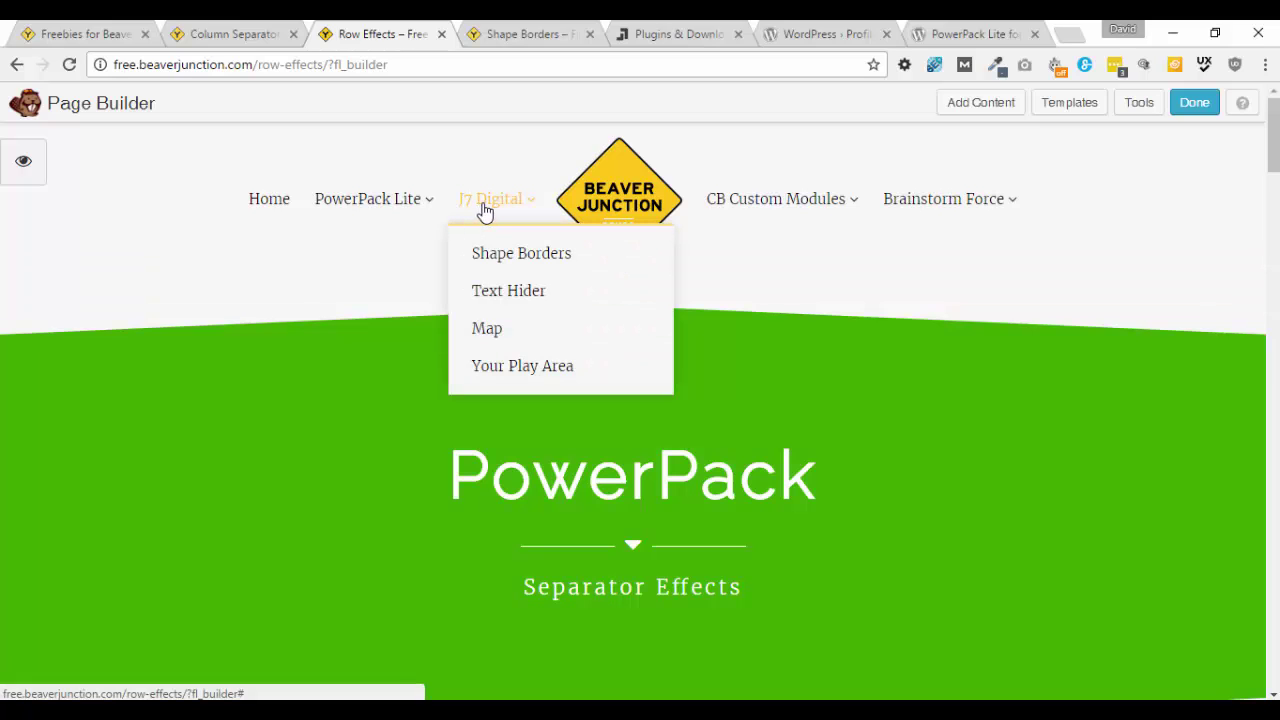
mouse_move(381, 399)
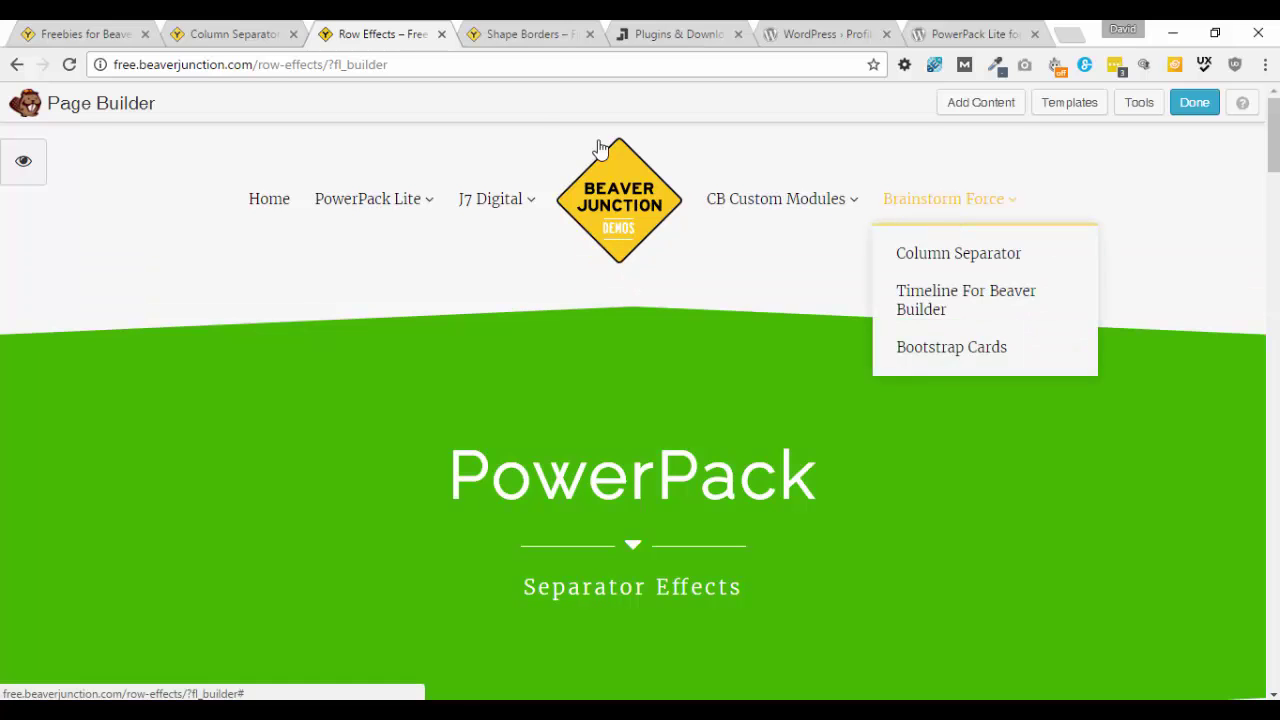
Open the Column Separator demo page for editing in Page Builder and list the Advanced Modules
left_click(245, 32)
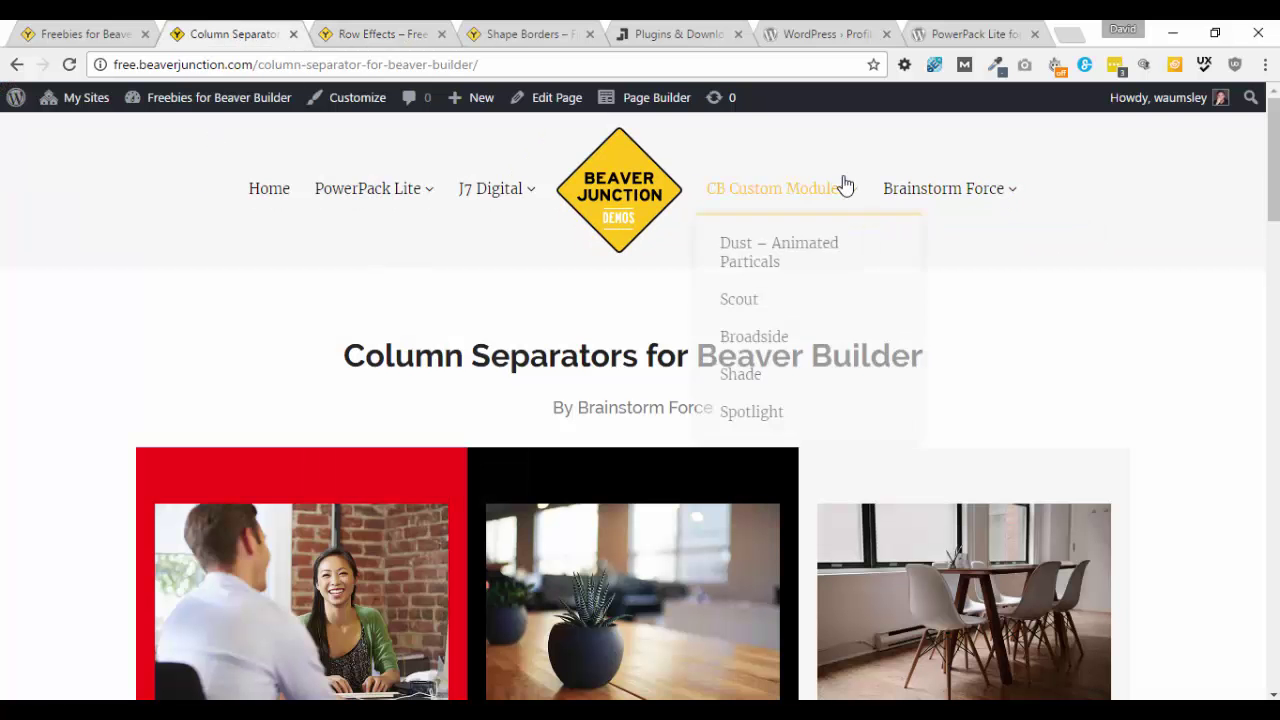
left_click(656, 98)
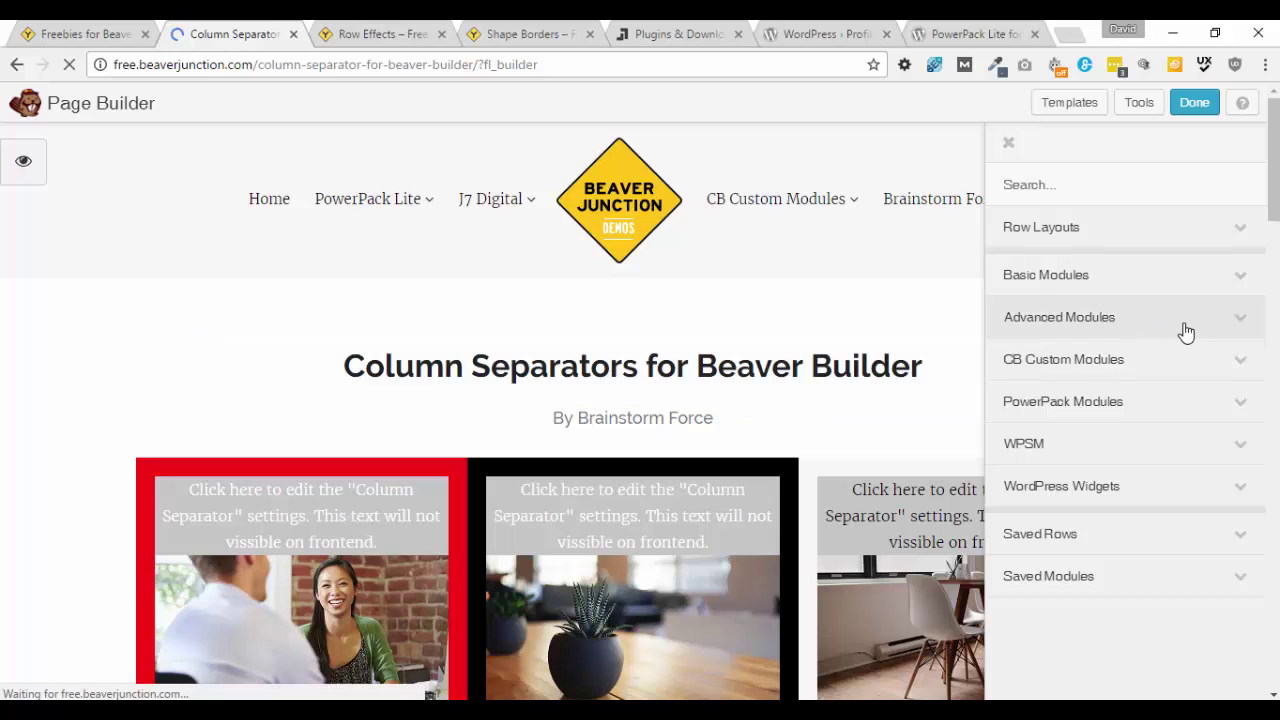
left_click(1188, 329)
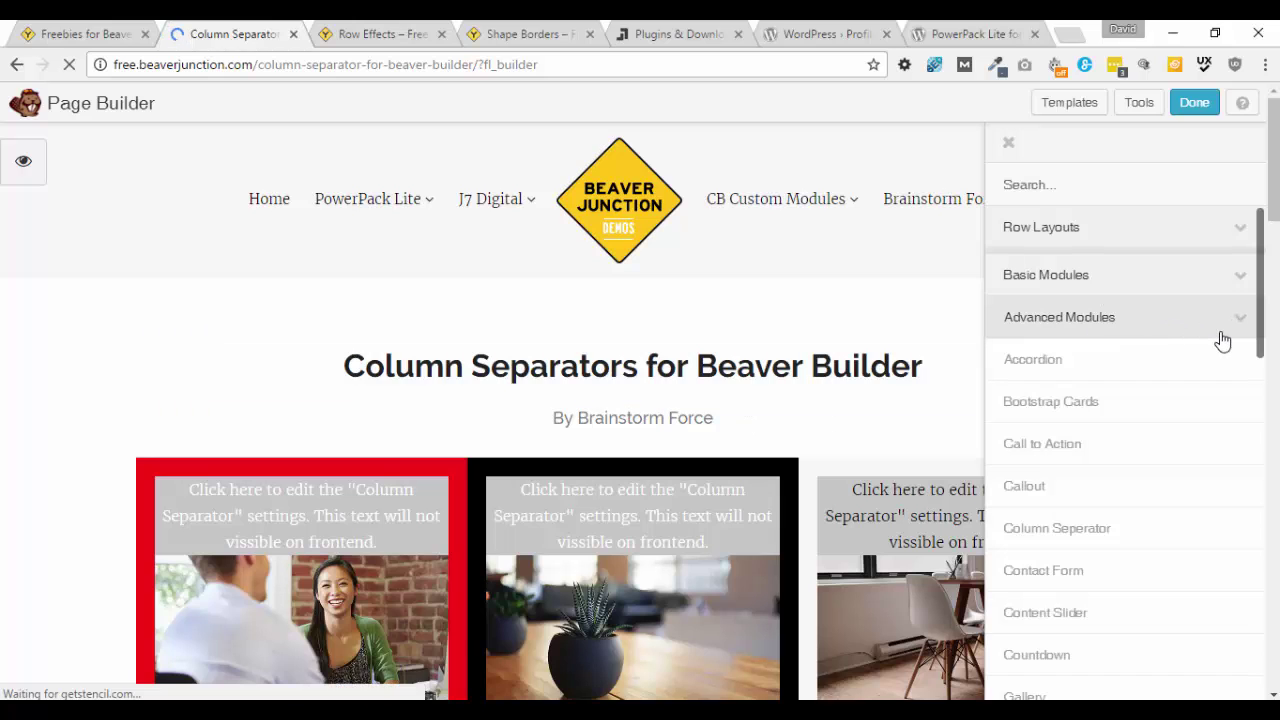
scroll(1224, 342, "down", 1)
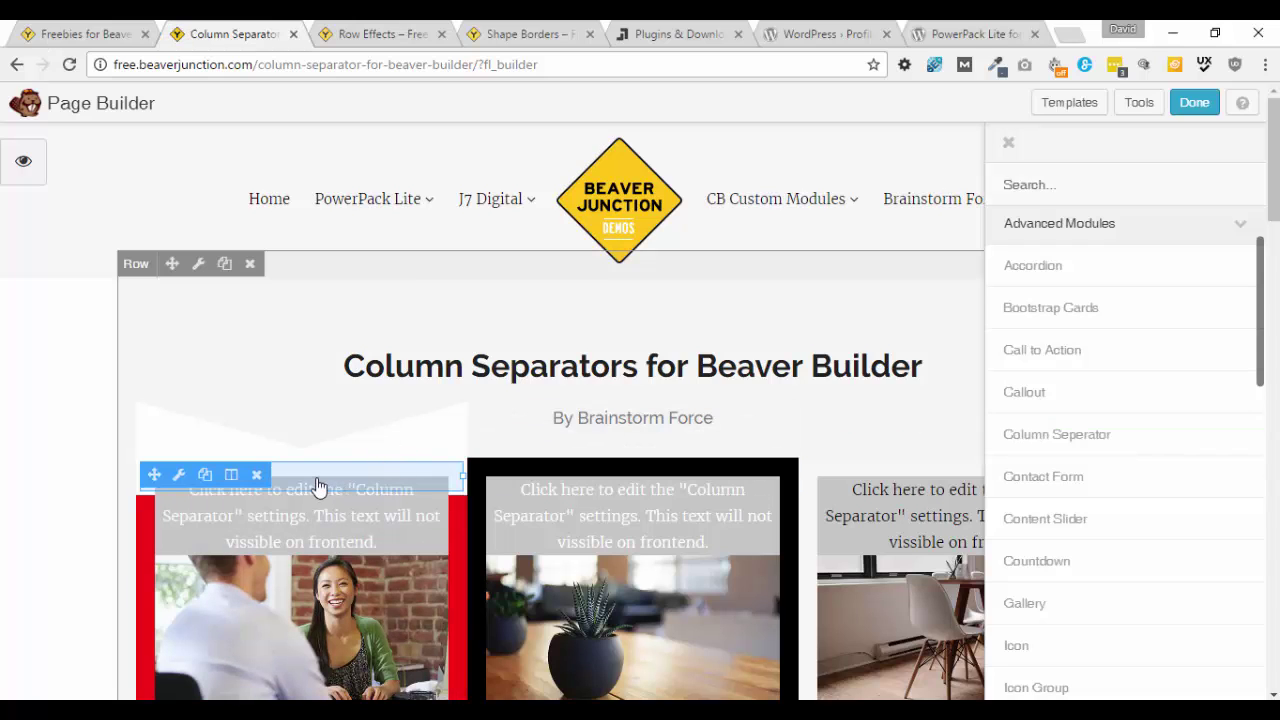
Open the settings of the column separator in the red column and review its shape and position choices
left_click_drag(317, 487, 317, 487)
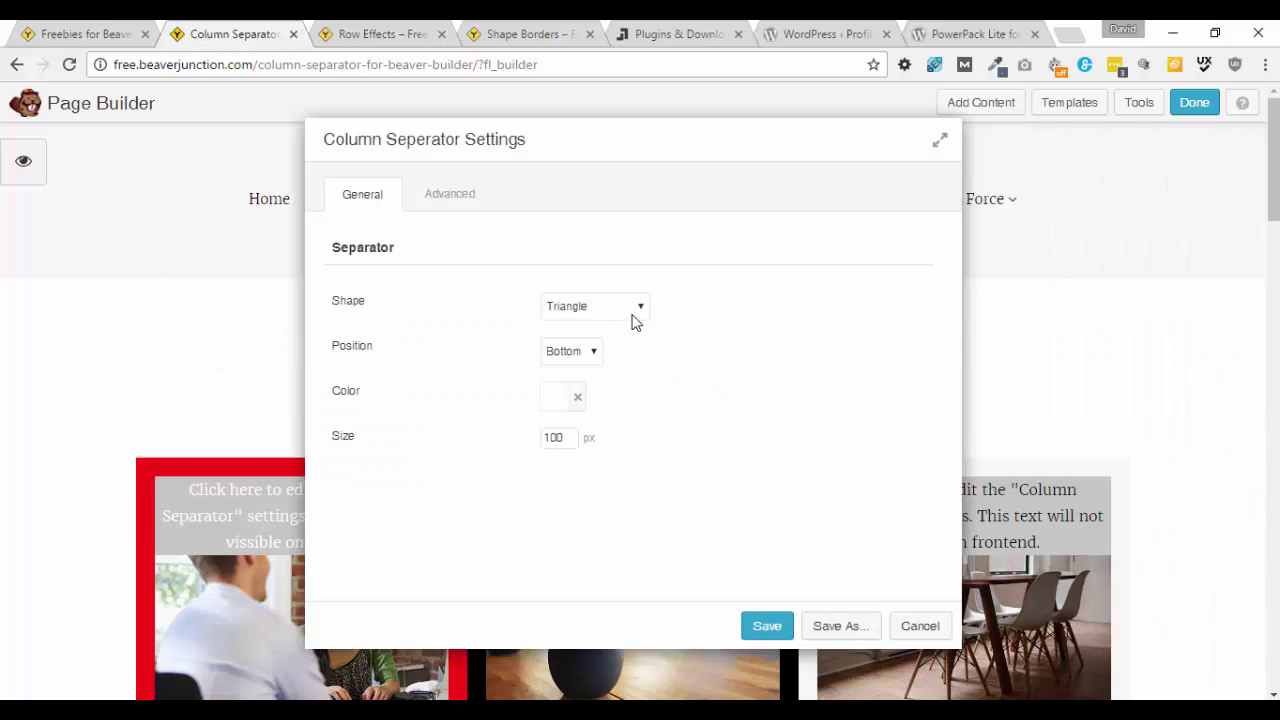
left_click(641, 306)
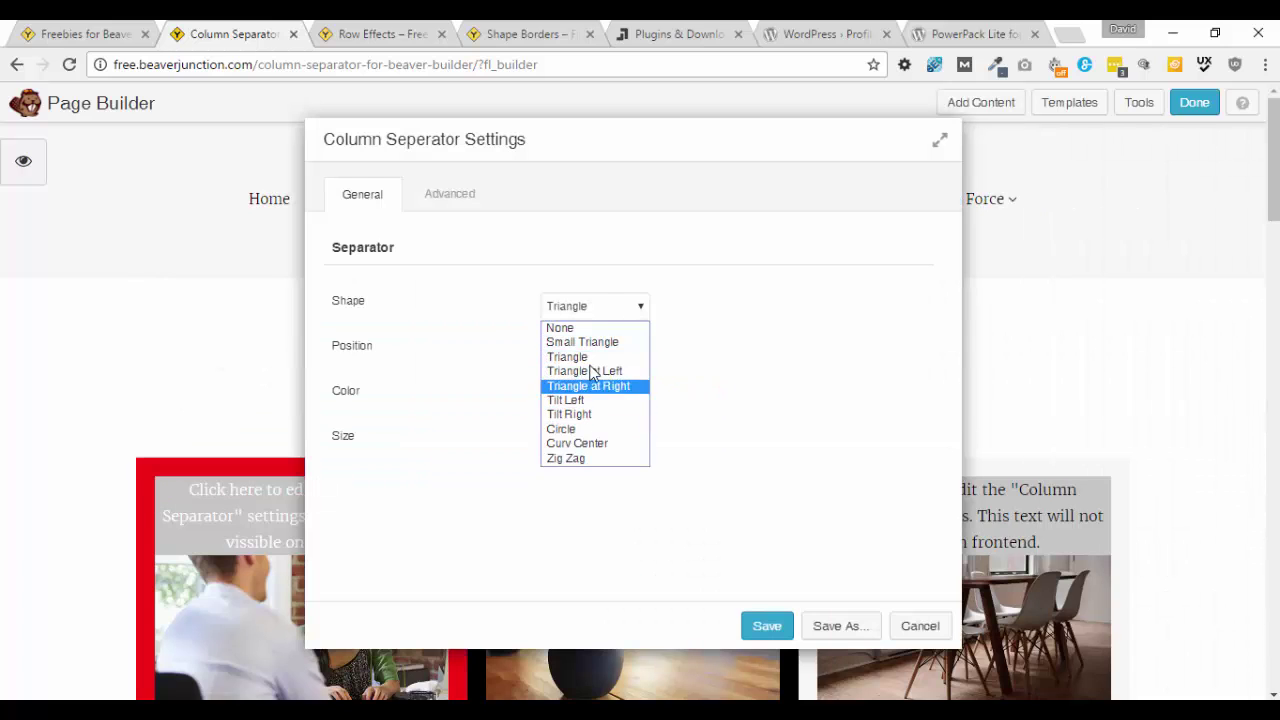
left_click(789, 371)
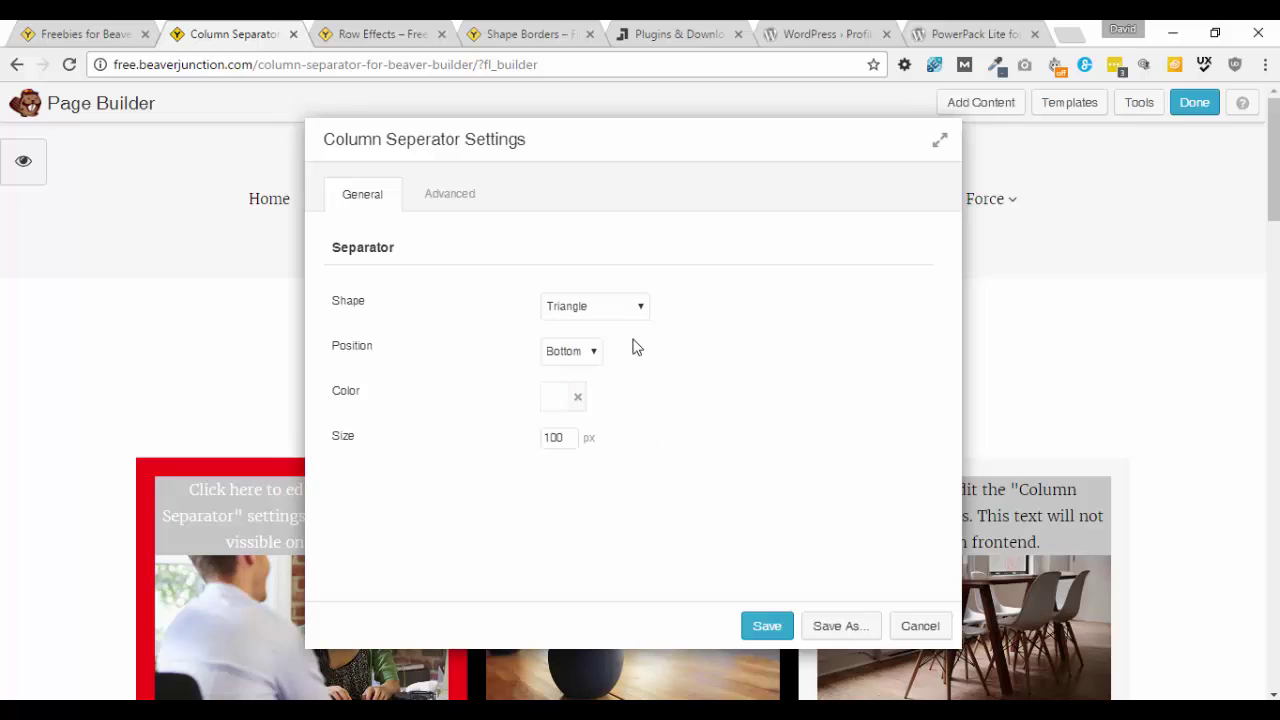
left_click(590, 352)
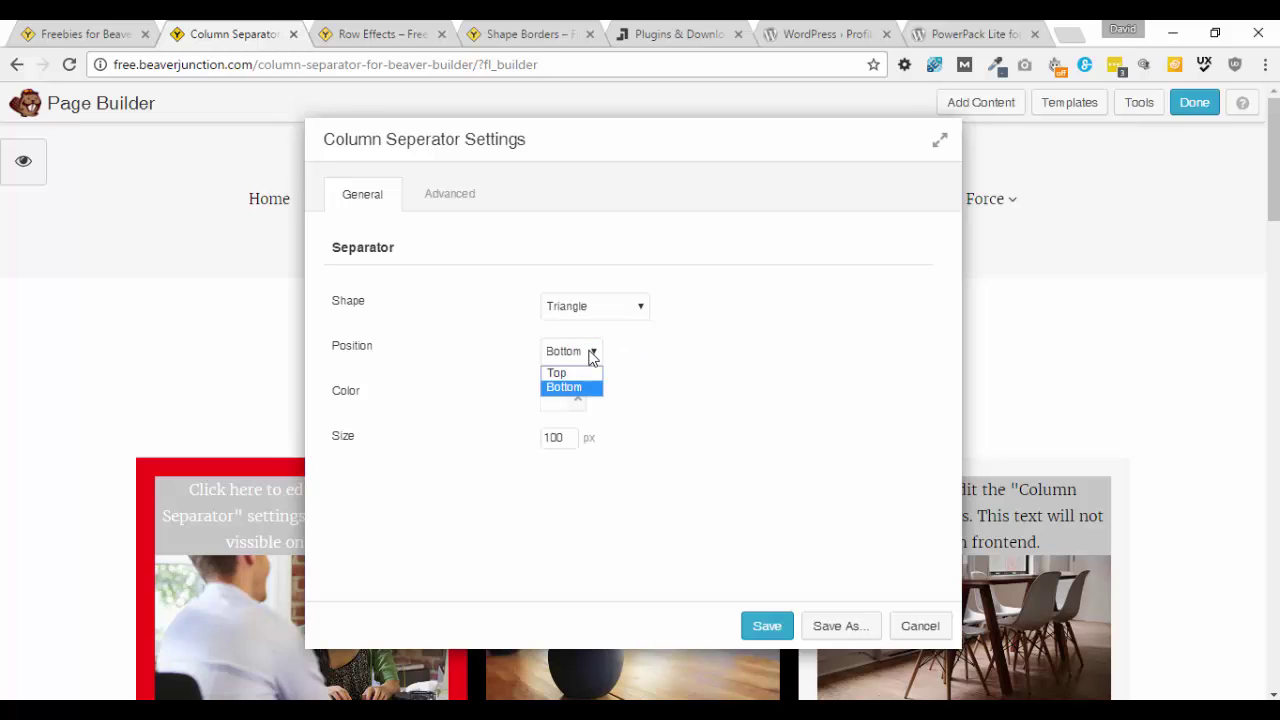
left_click(658, 364)
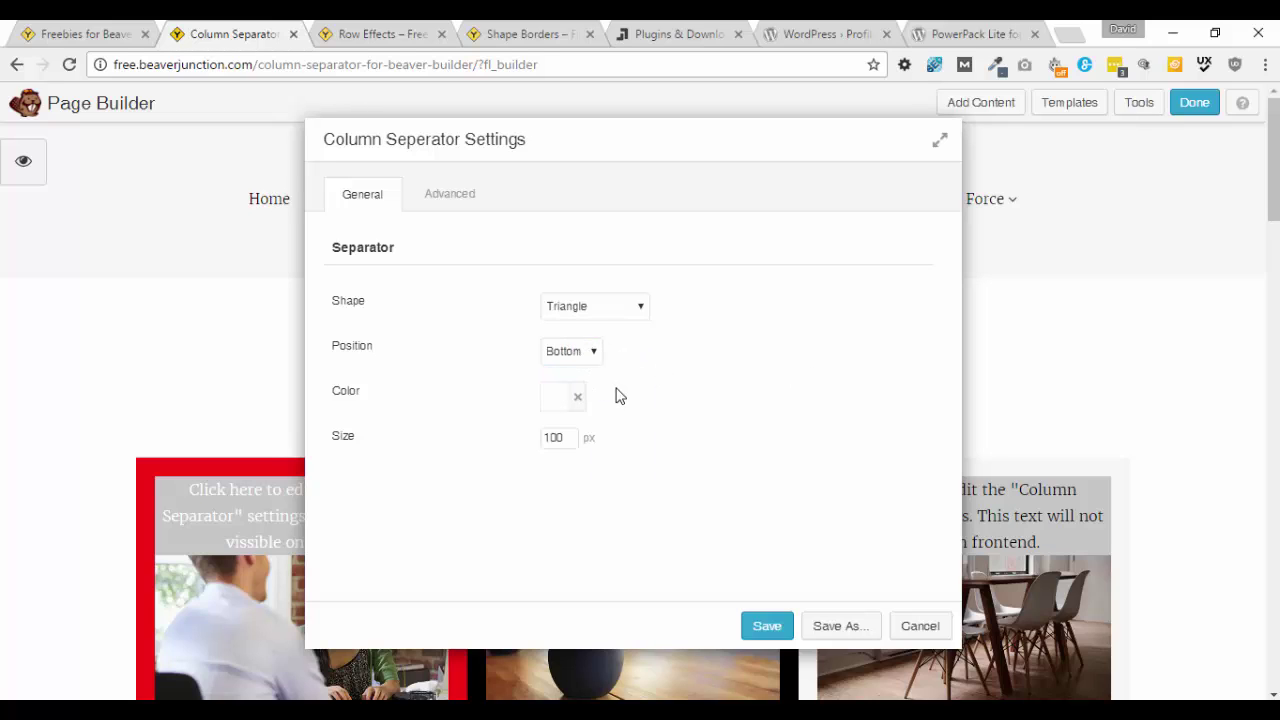
Examine the color and size options of the red column's separator
left_click(554, 403)
left_click(680, 390)
left_click_drag(565, 441, 548, 437)
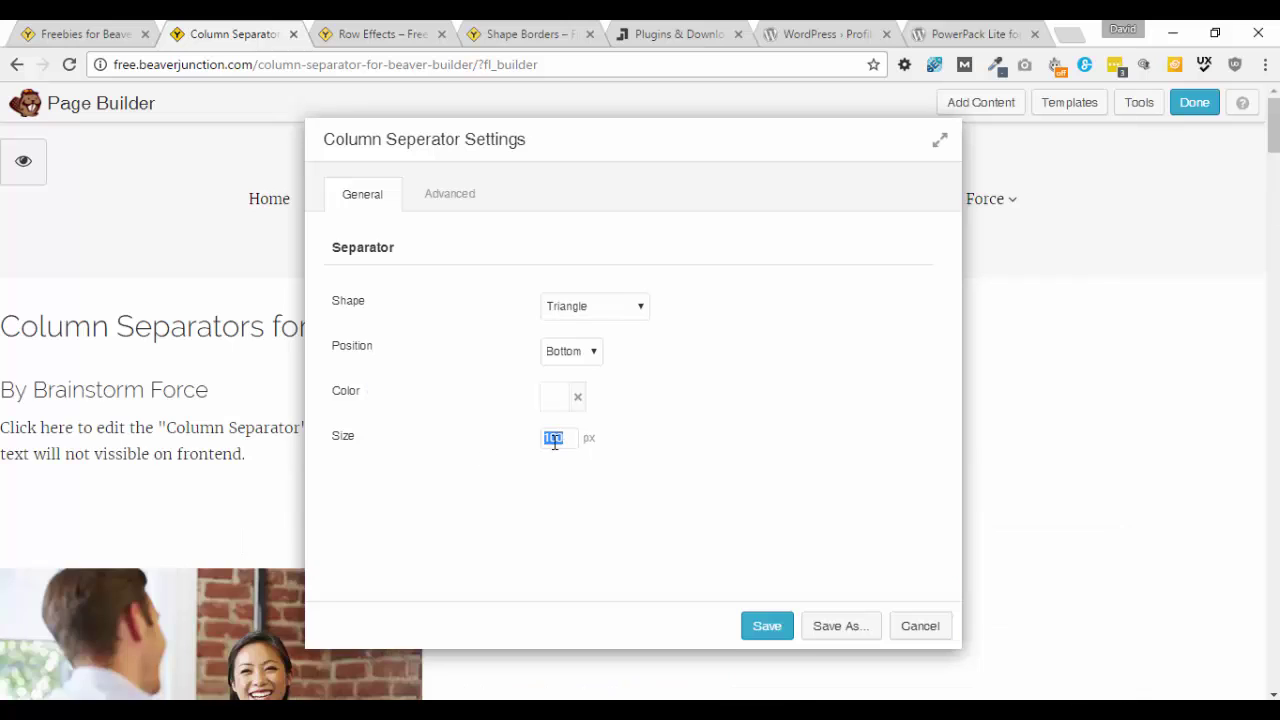
left_click(560, 438)
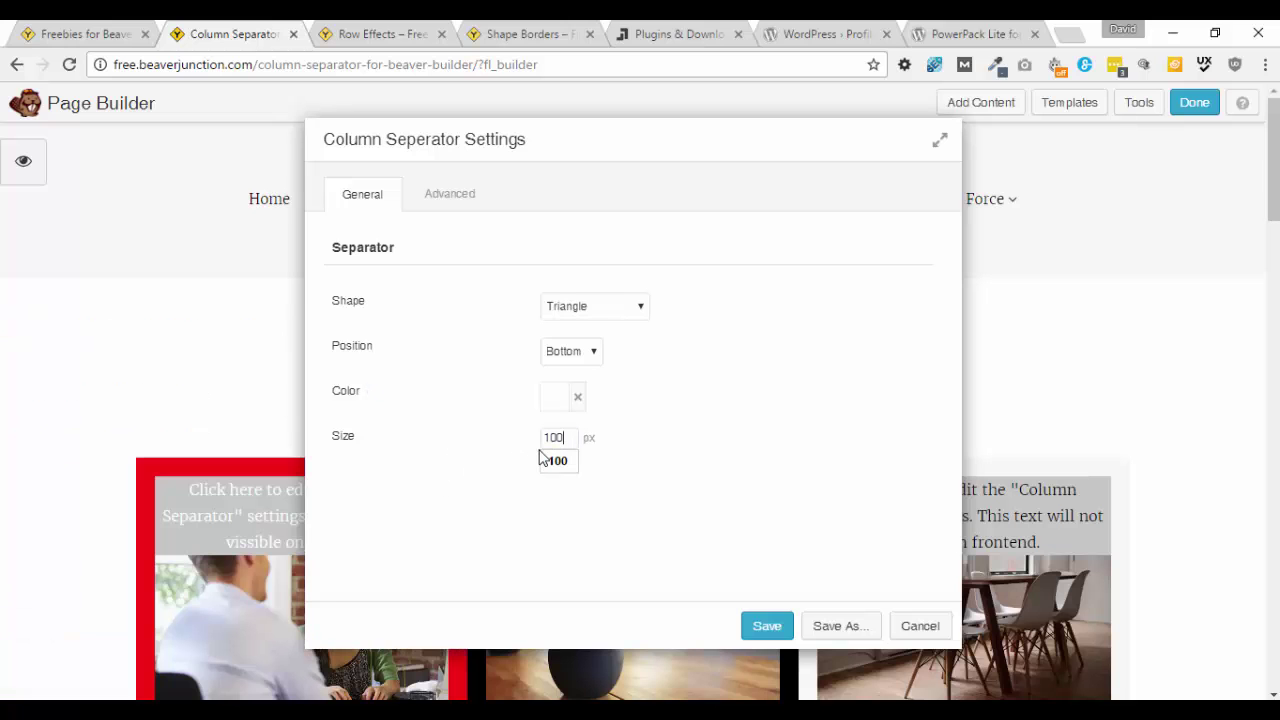
Review the separator's advanced margin and responsive display options, and save the module settings
left_click(434, 199)
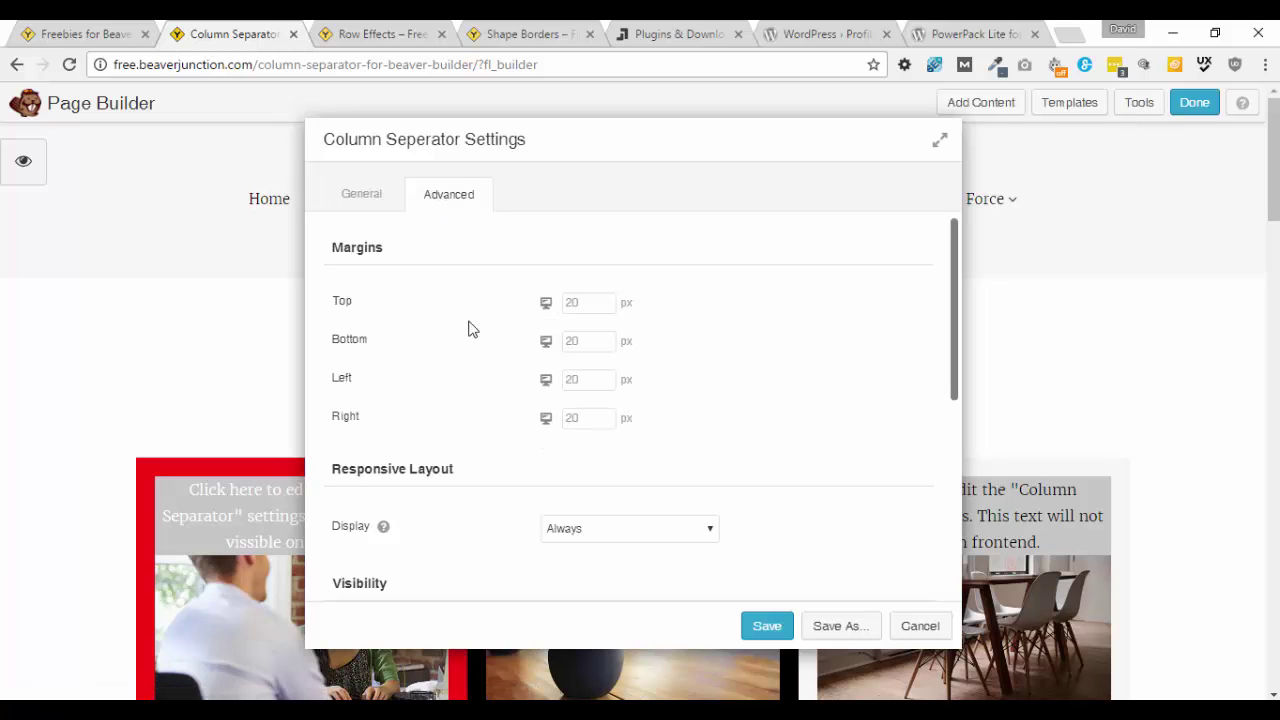
scroll(750, 335, "down", 3)
scroll(646, 380, "up", 2)
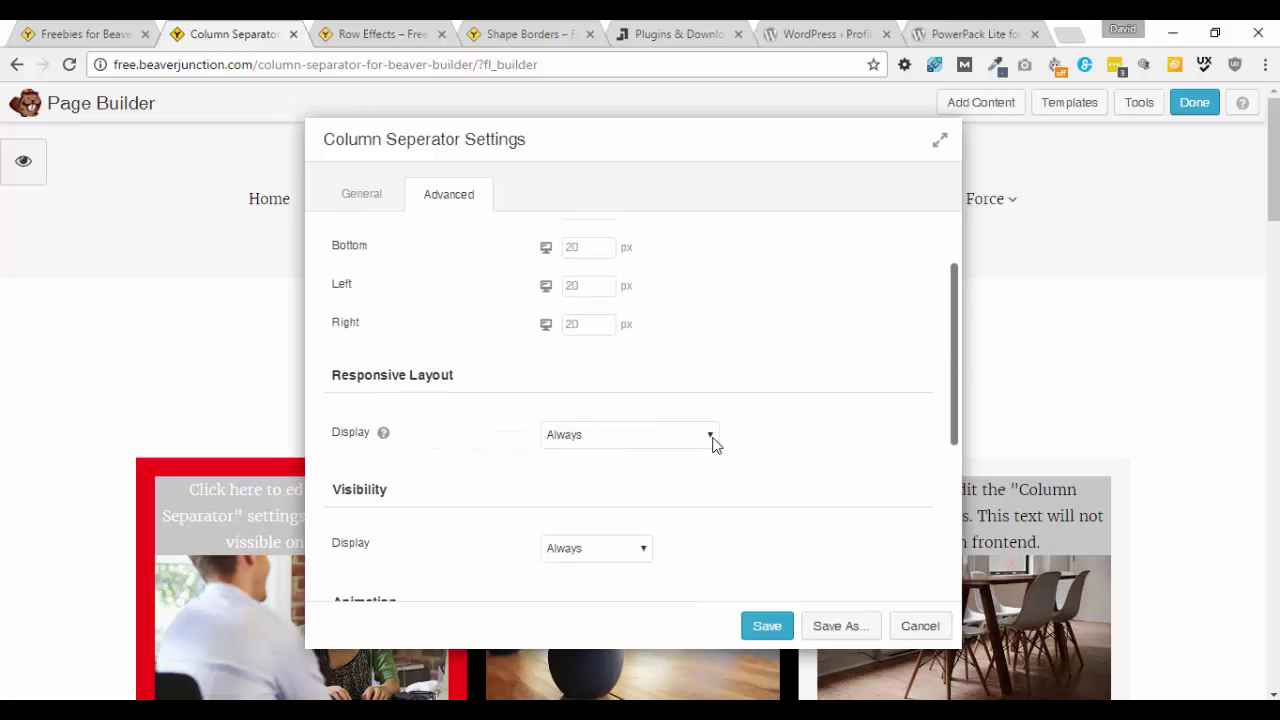
left_click(713, 442)
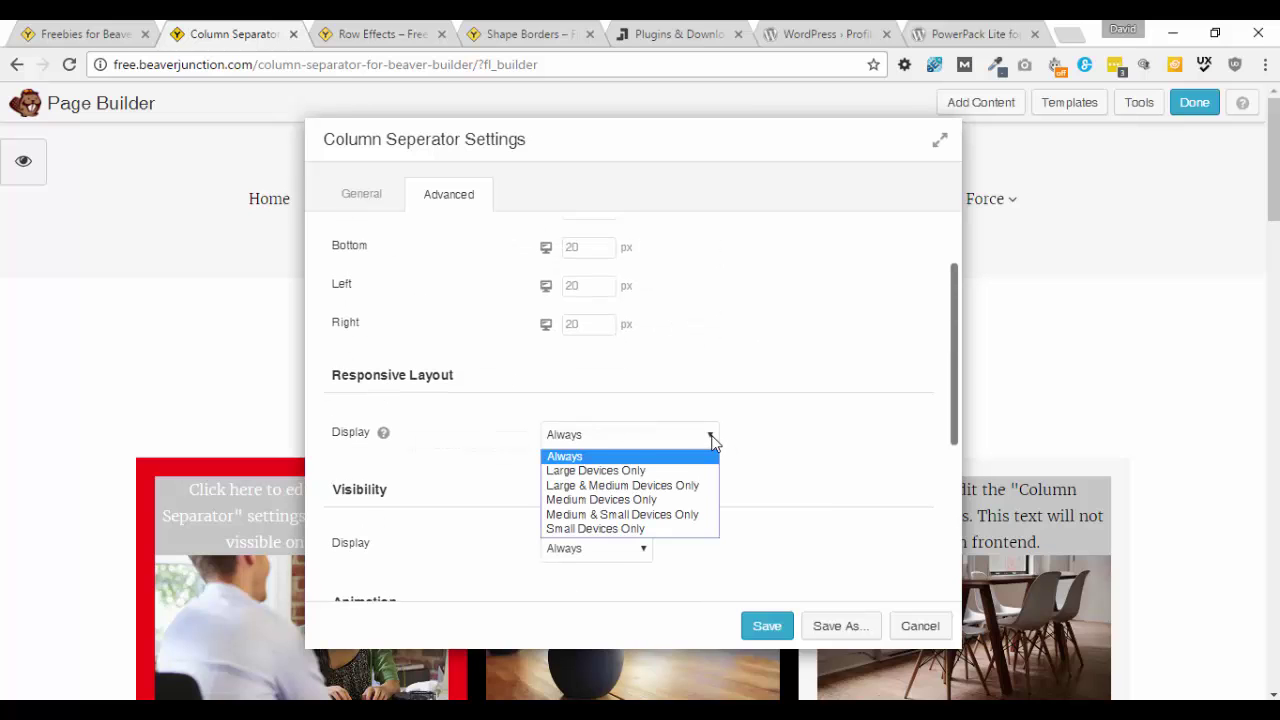
left_click(837, 395)
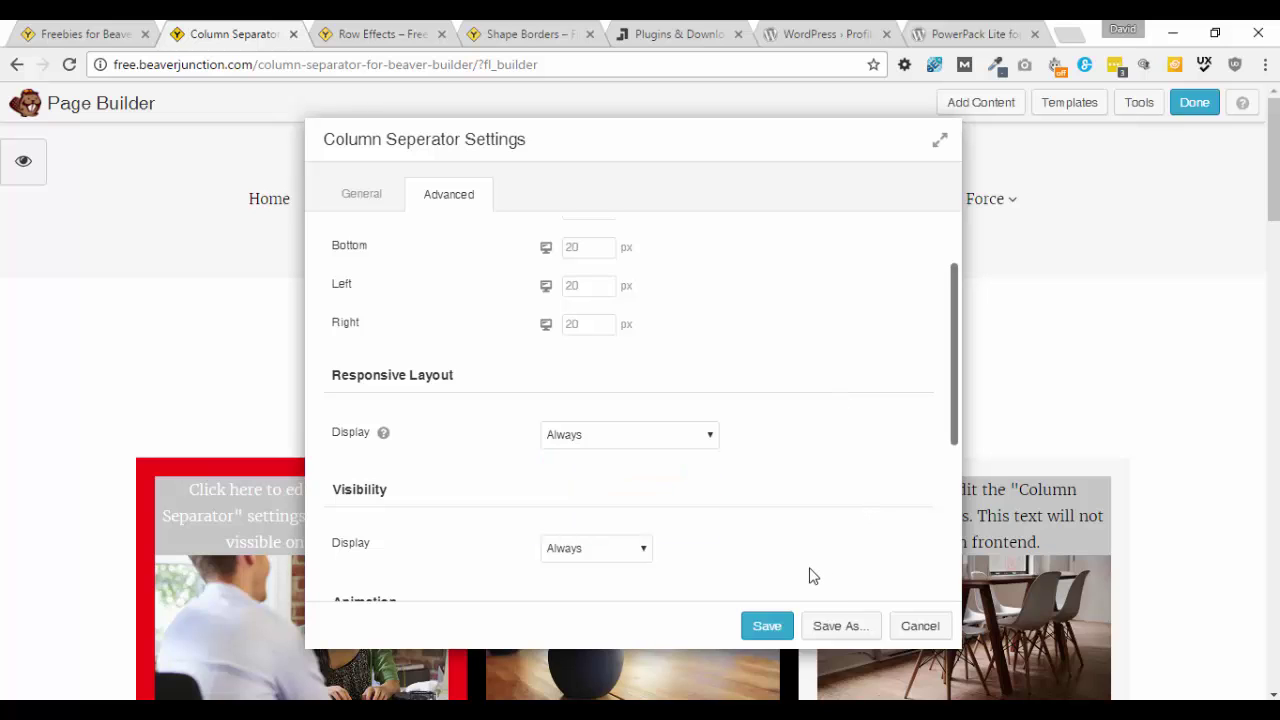
left_click(745, 623)
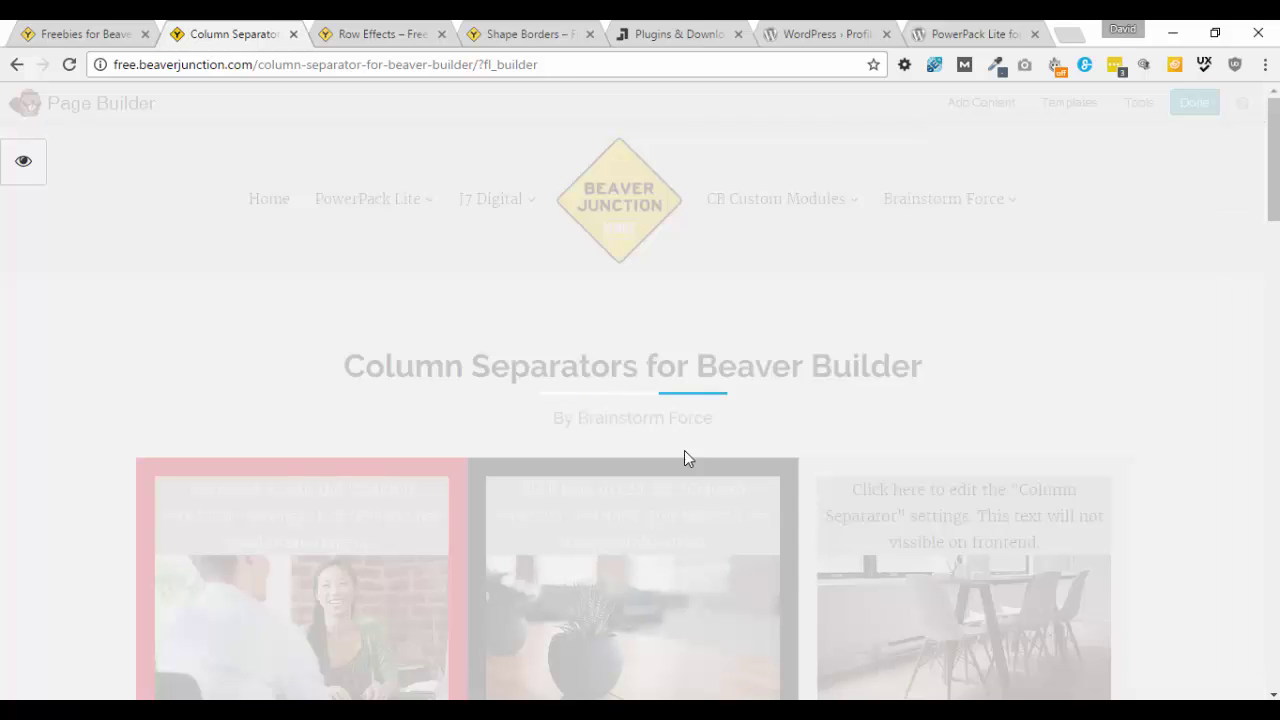